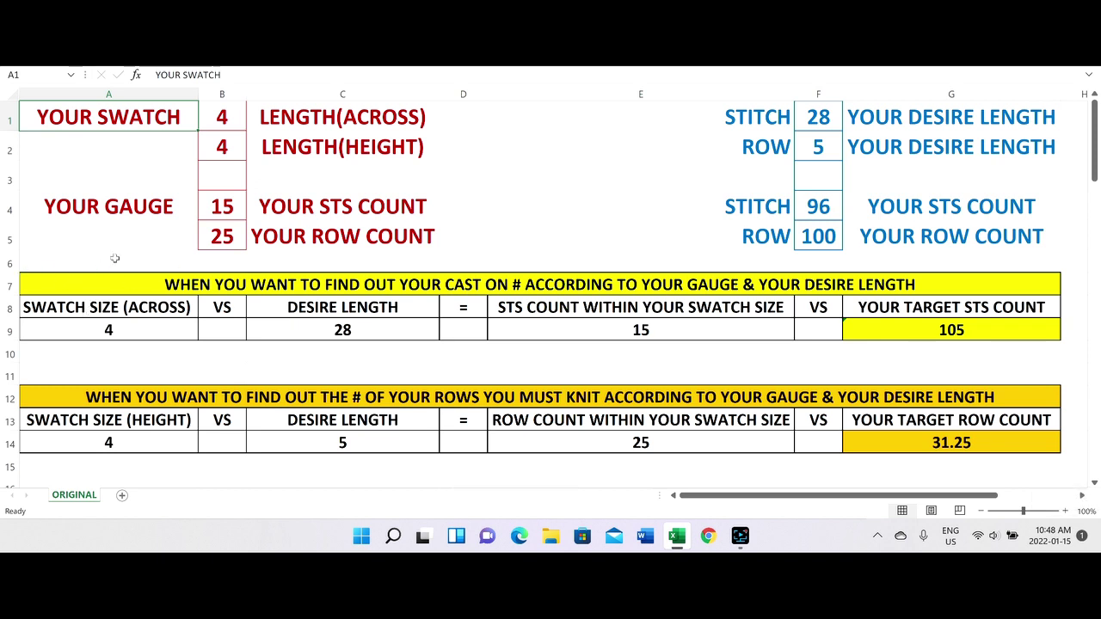
Set the swatch's length across in cell B1 to 2.
left_click(11, 263)
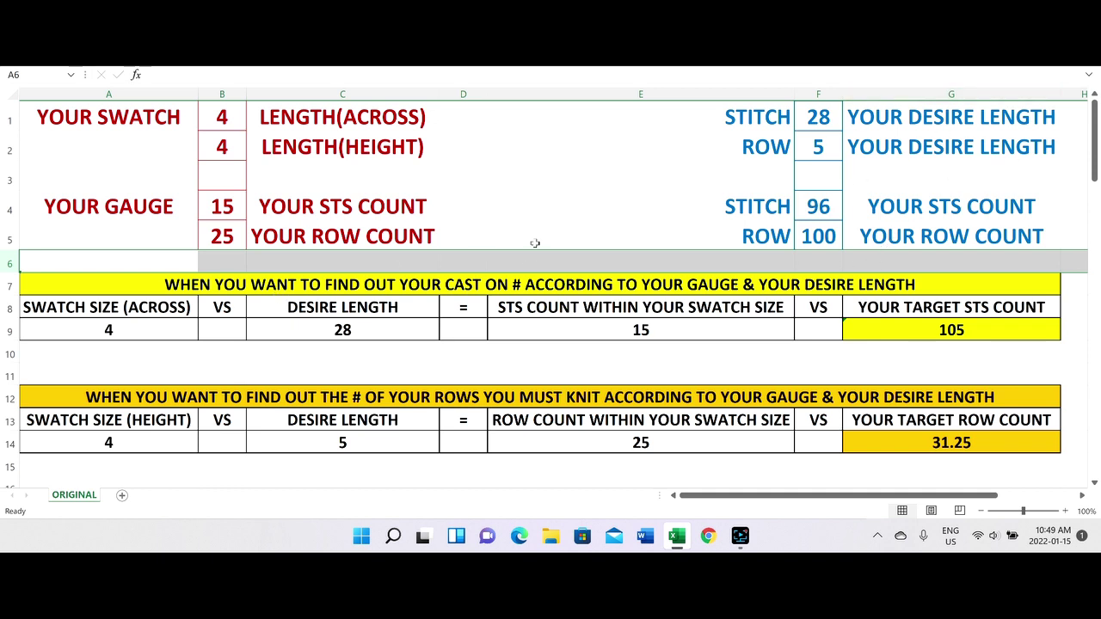
left_click(220, 120)
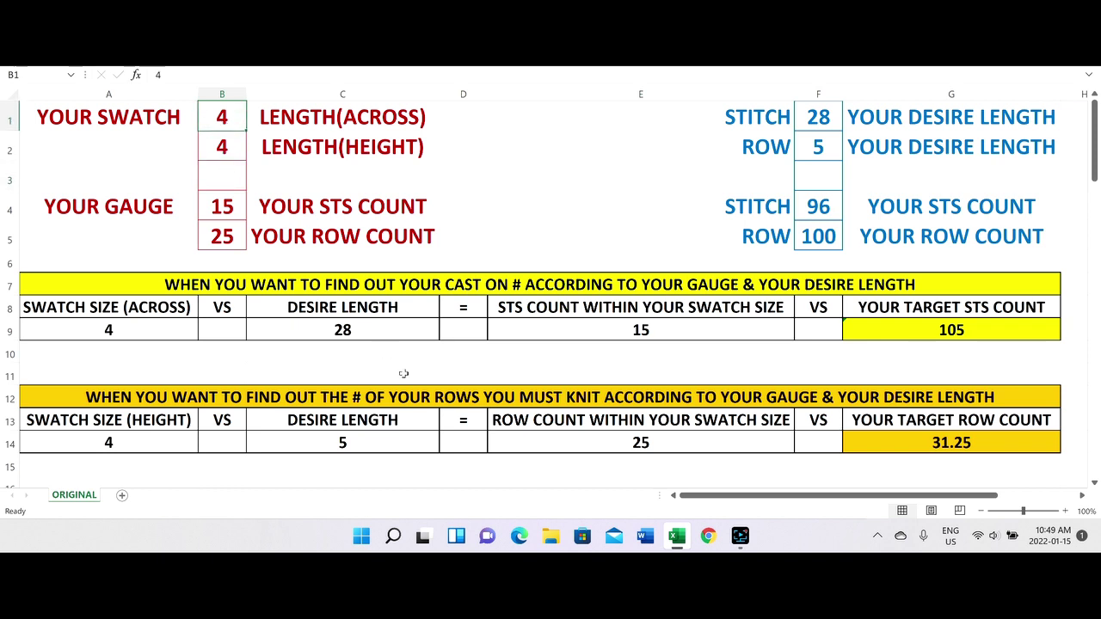
type("2")
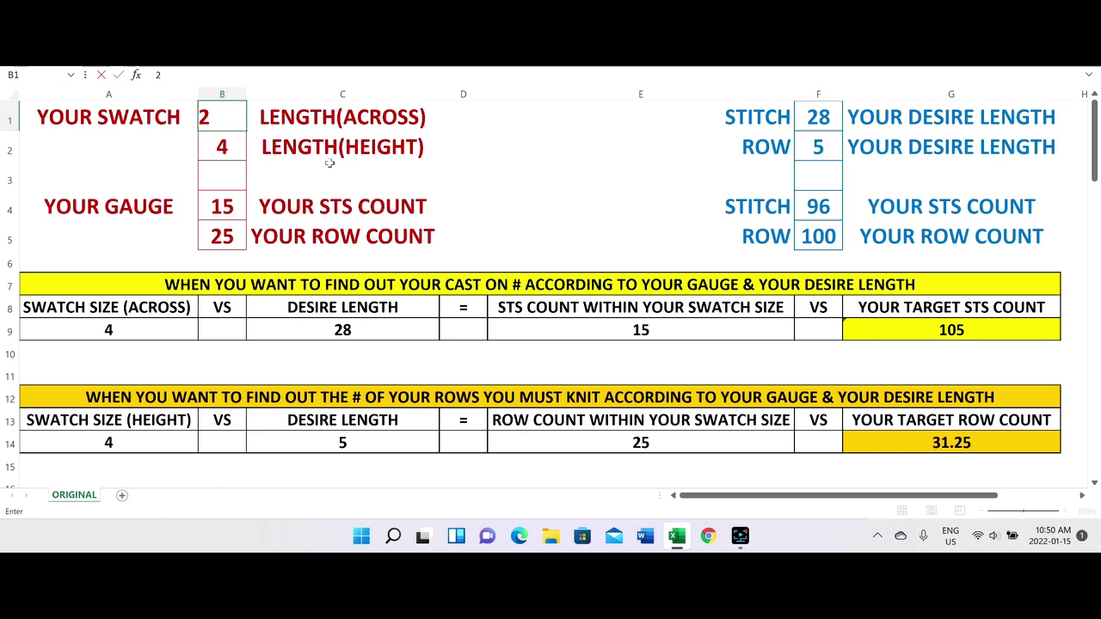
key("Return")
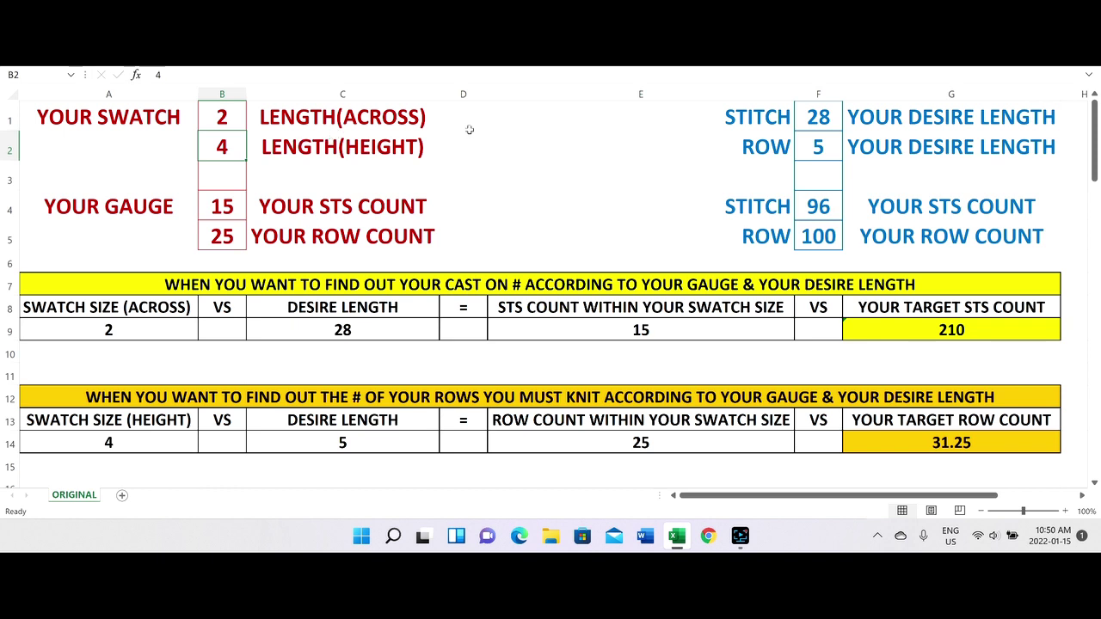
Restore the swatch's length across in cell B1 to 4.
left_click(226, 110)
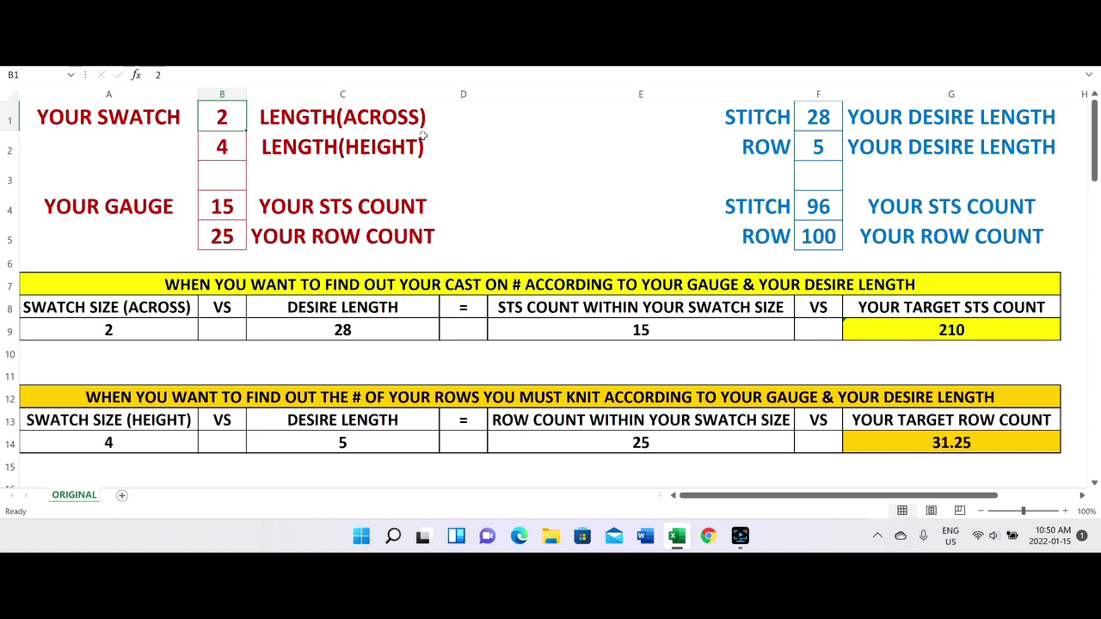
type("4")
key("Return")
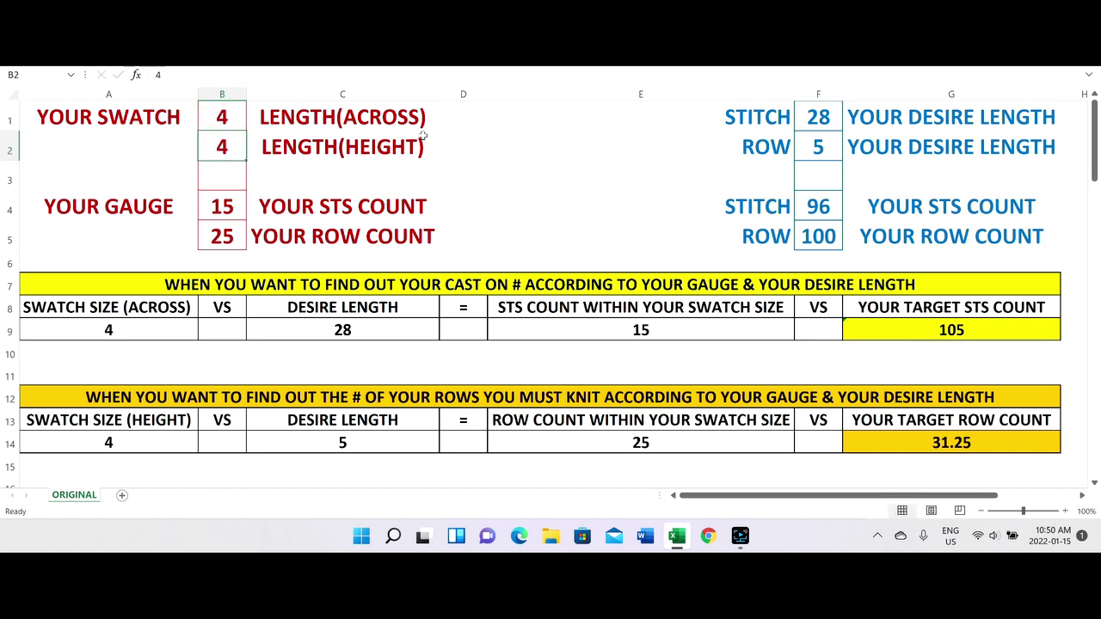
Check the gauge's stitch count and row count in cells B4 and B5.
key("Down")
key("Down")
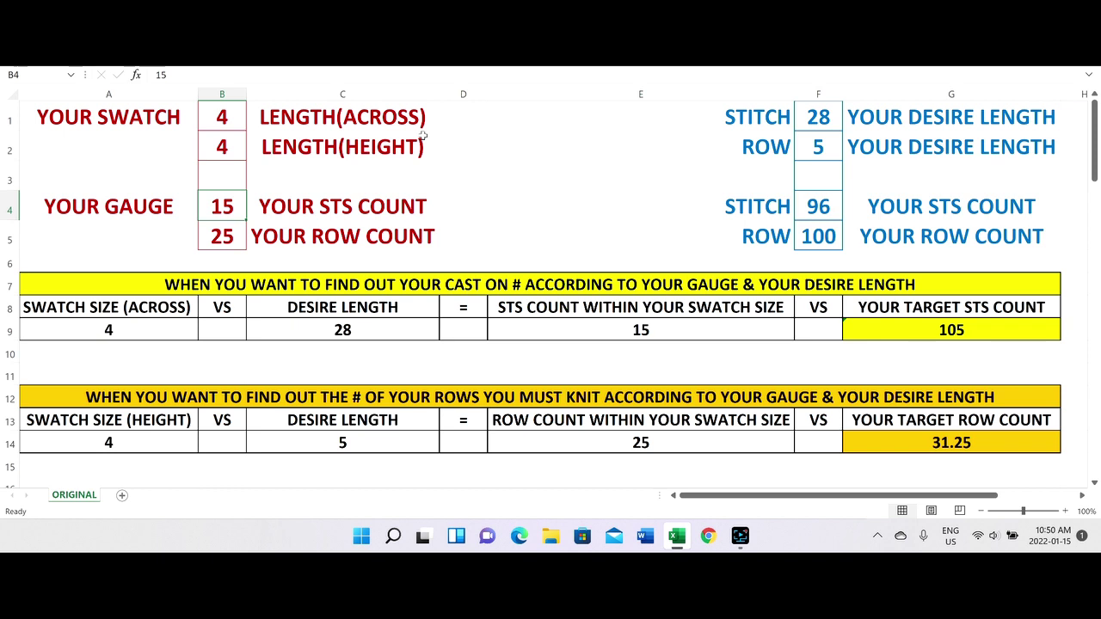
key("Down")
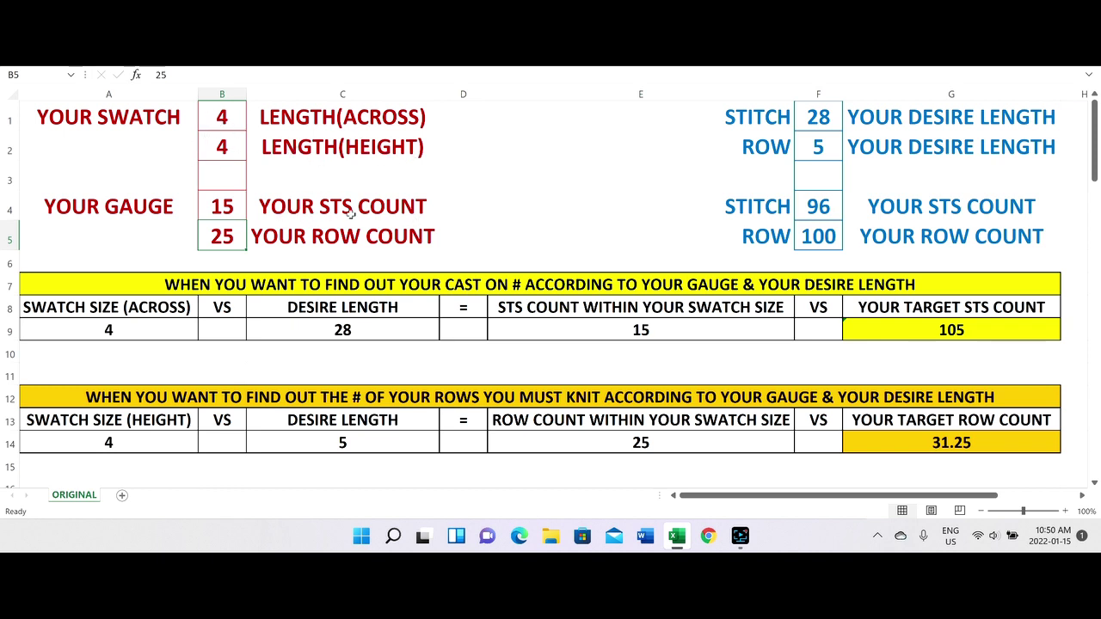
left_click(237, 209)
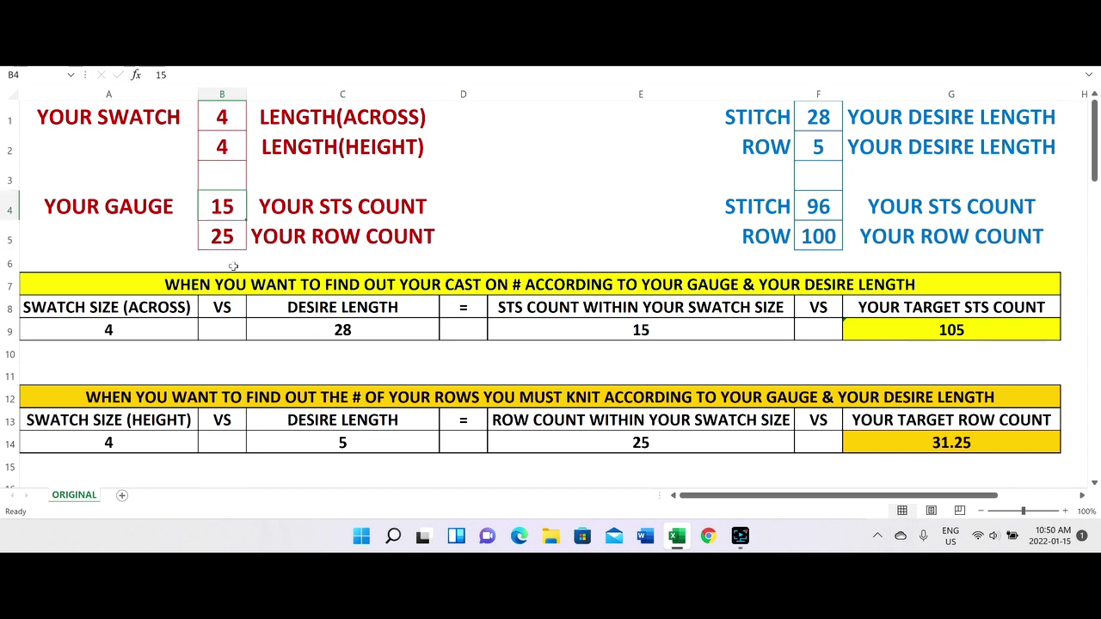
left_click(219, 232)
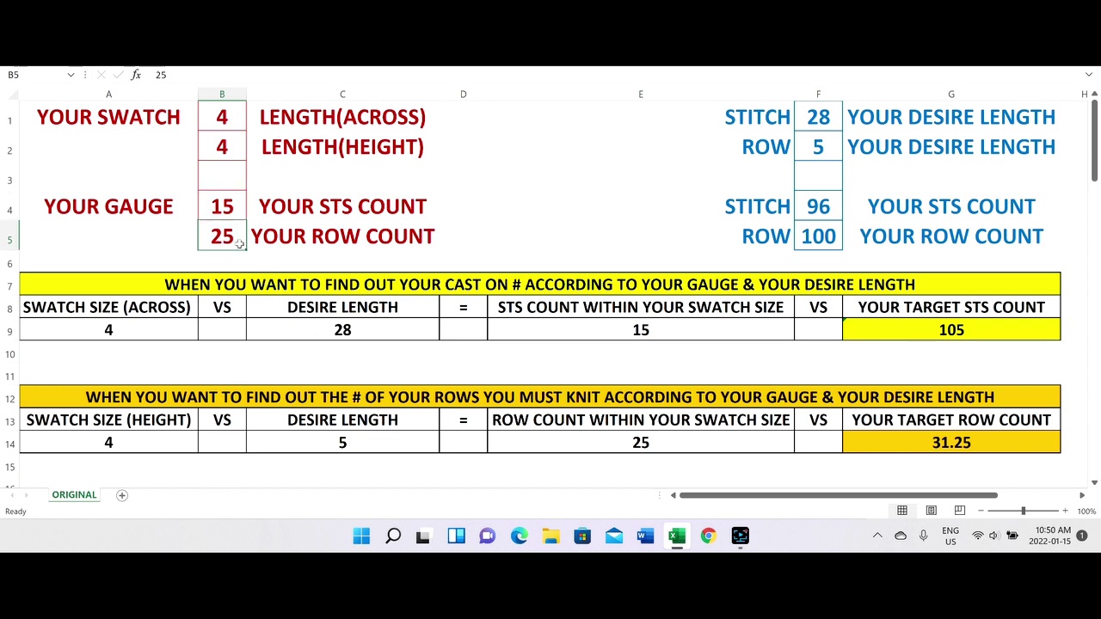
Set the desired stitch length in F1 to 24 and check the formula behind the target stitch count.
left_click_drag(824, 117, 818, 238)
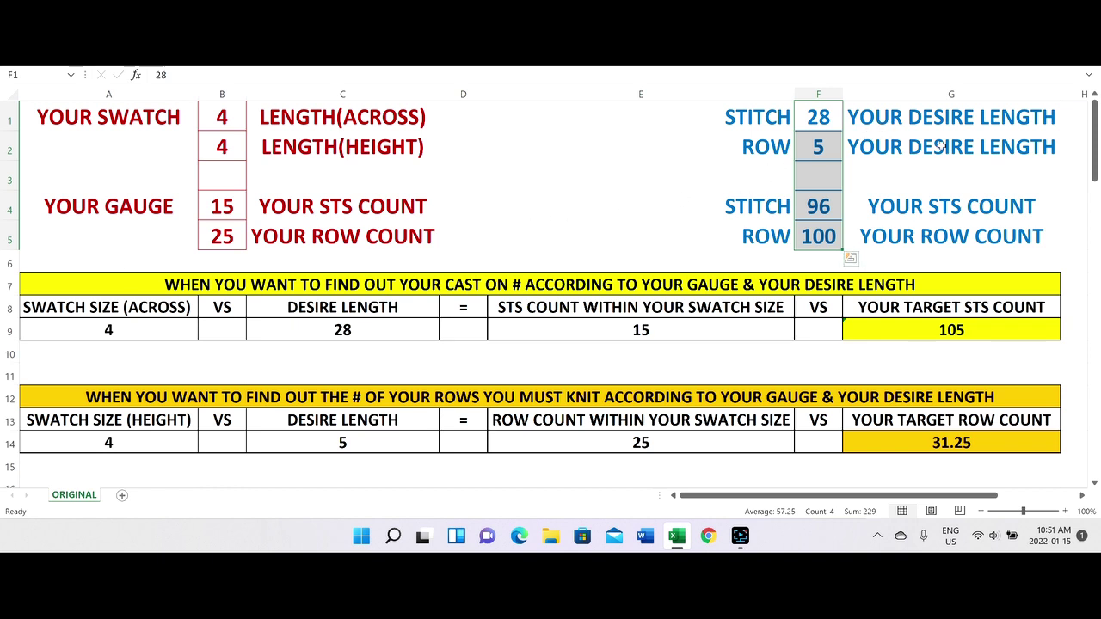
left_click(834, 122)
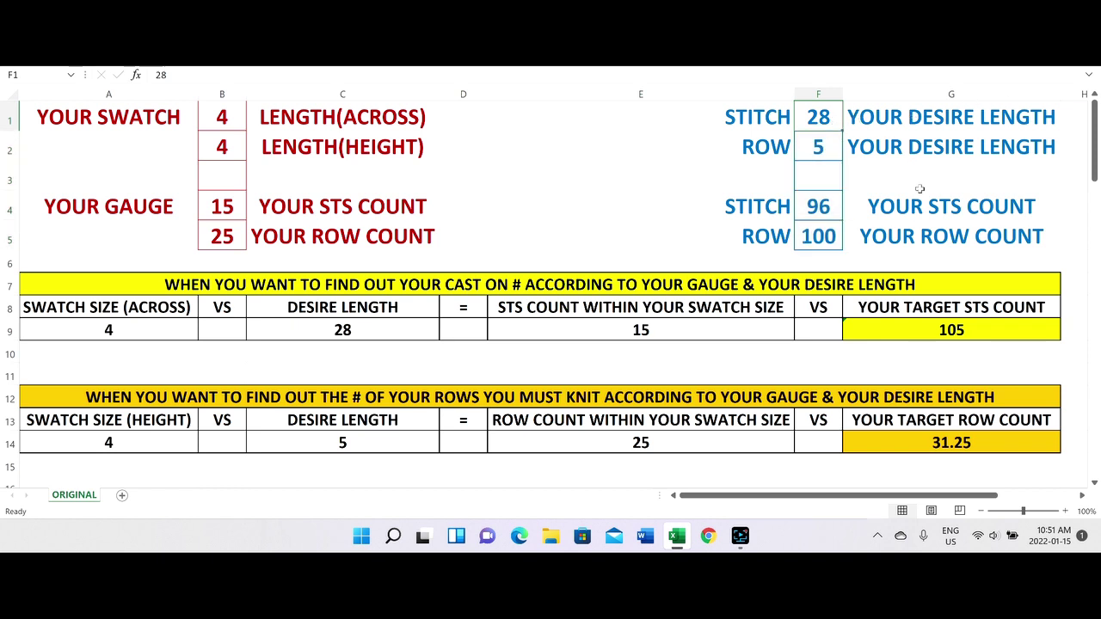
double_click(833, 126)
key("BackSpace")
type("4")
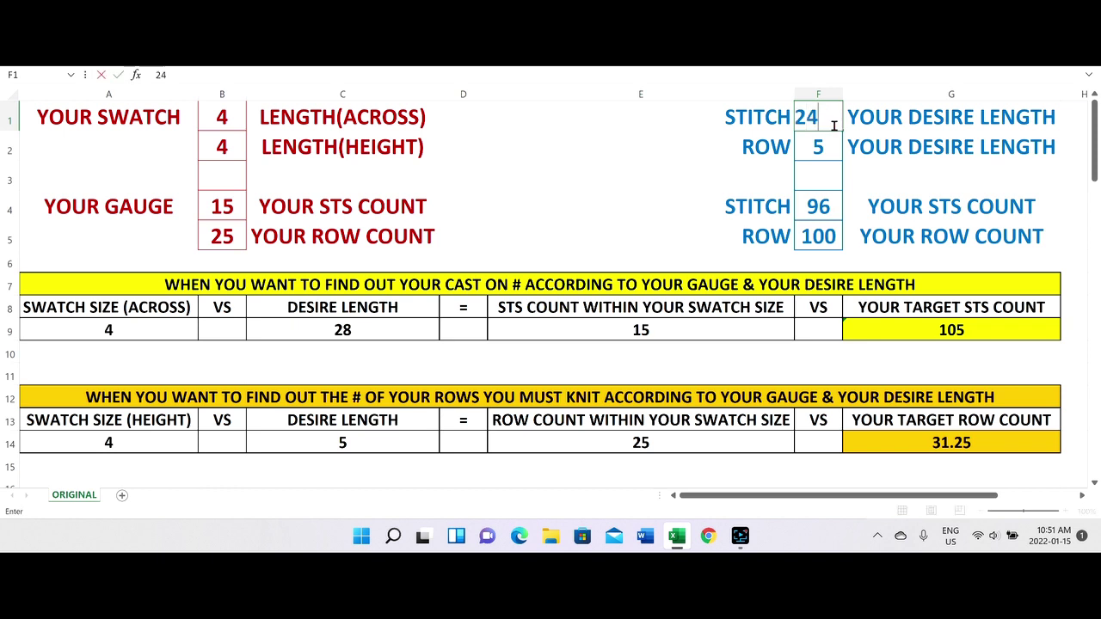
key("Return")
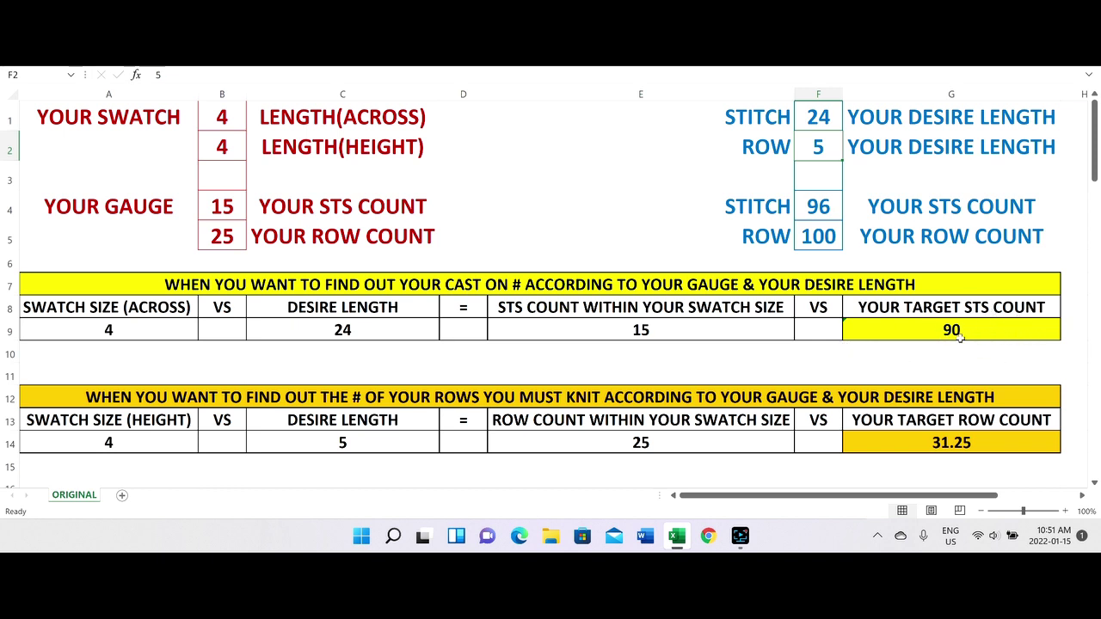
left_click(996, 336)
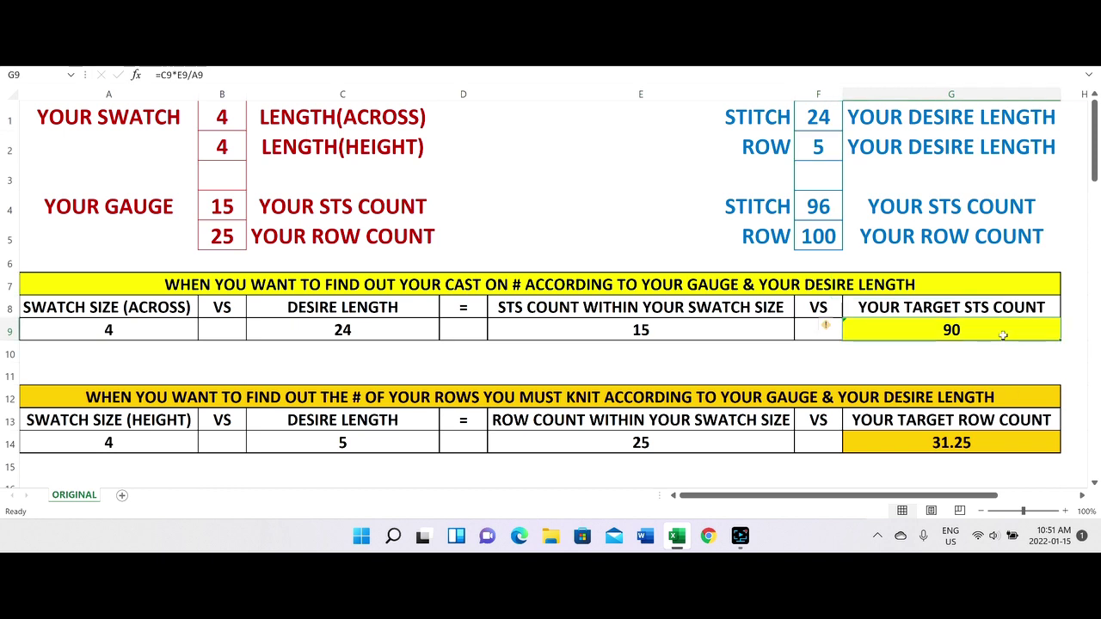
Set the desired stitch length in cell F1 back to 28.
left_click(818, 122)
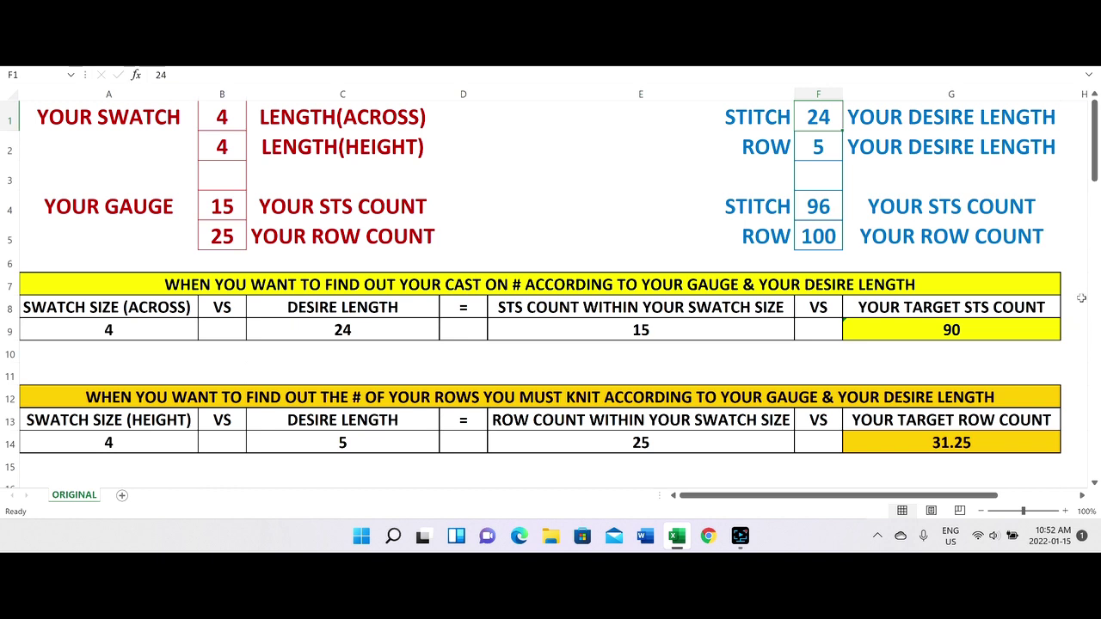
type("28")
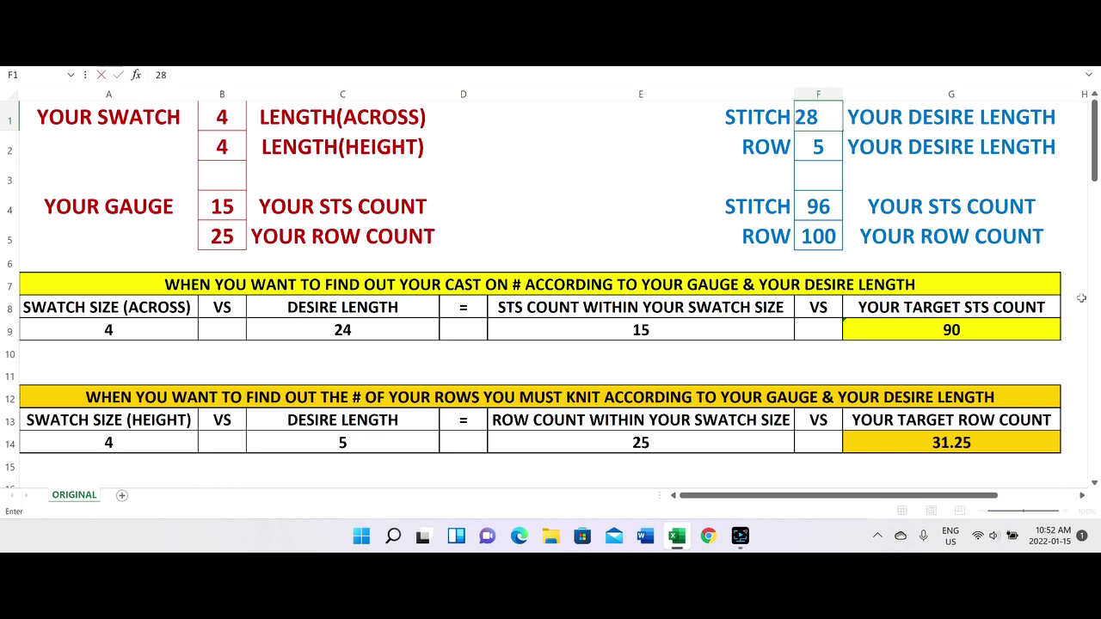
key("Return")
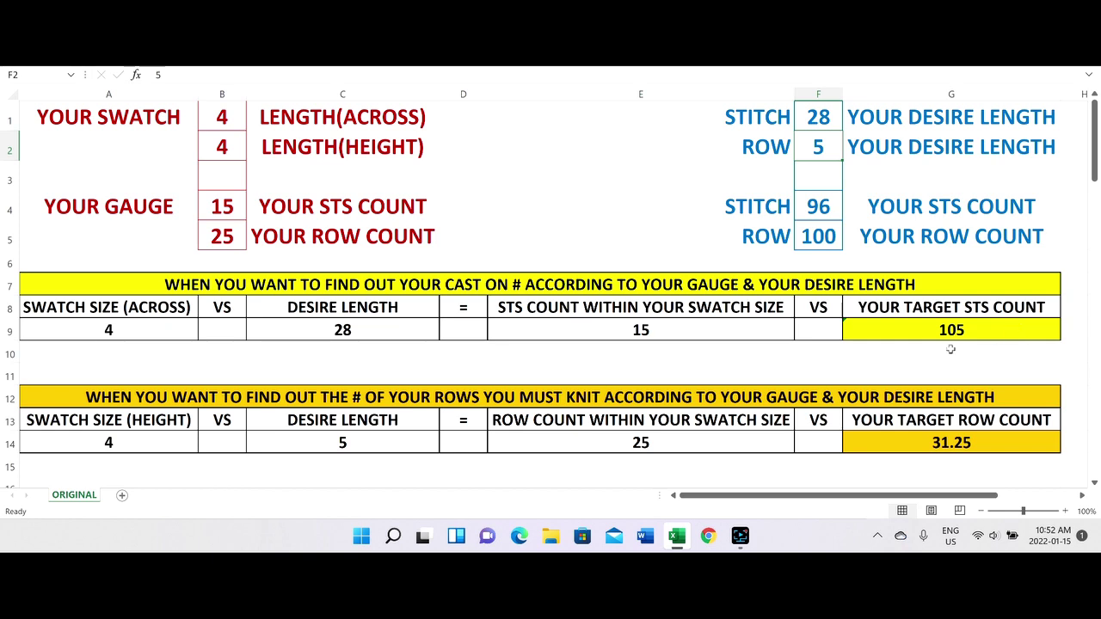
Check the swatch height reference in the row calculation and set the desired row length in F2 to 6.
scroll(556, 328, "down", 1)
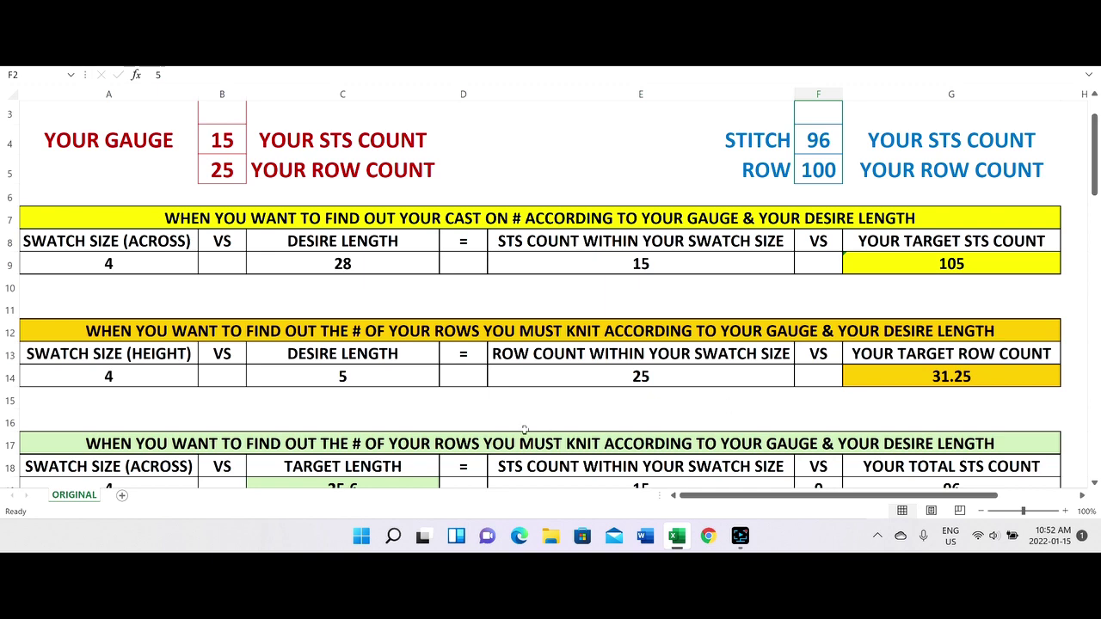
left_click(155, 379)
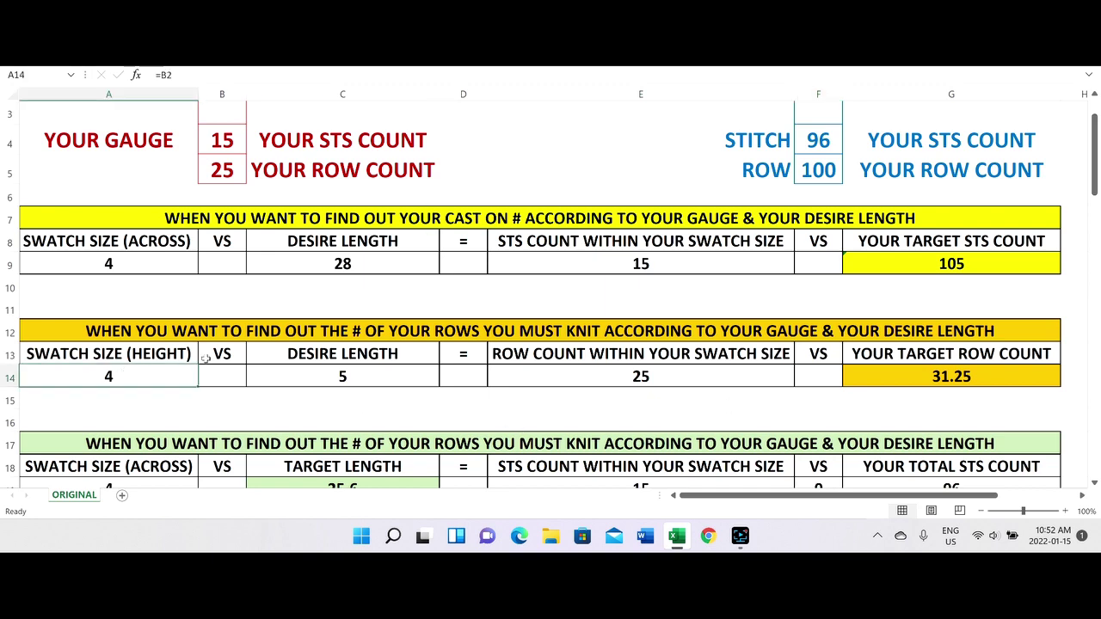
scroll(168, 182, "up", 1)
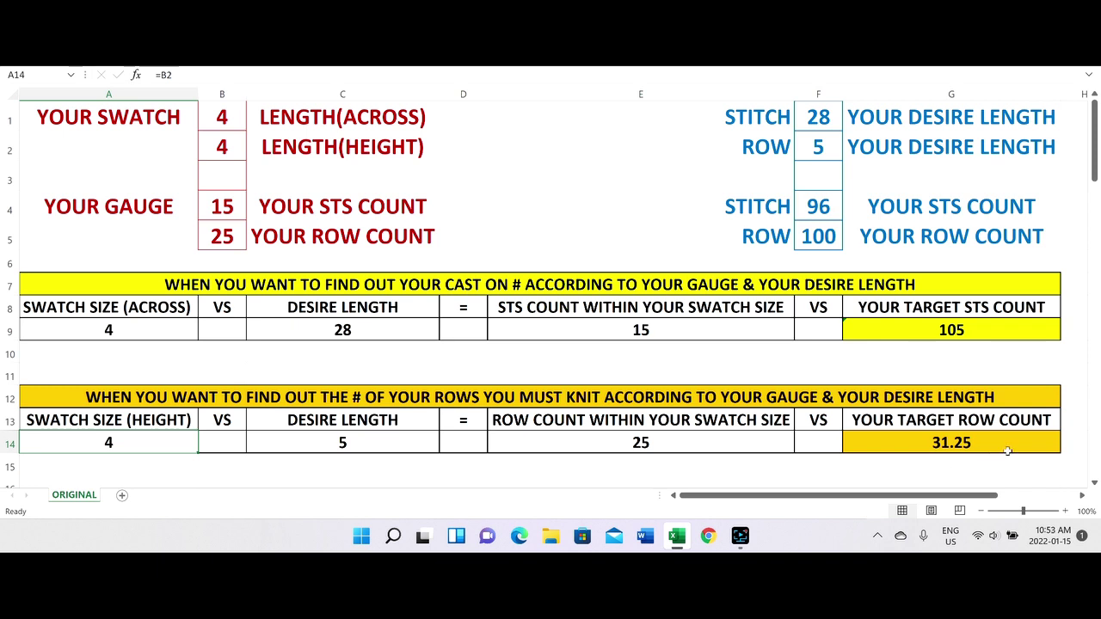
left_click(817, 146)
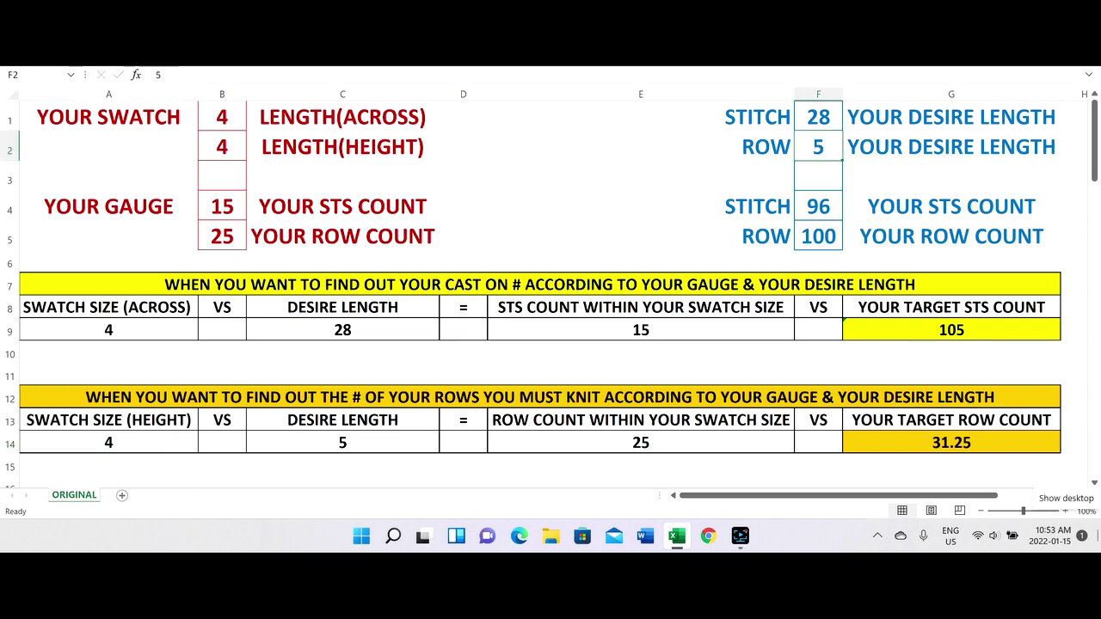
type("6")
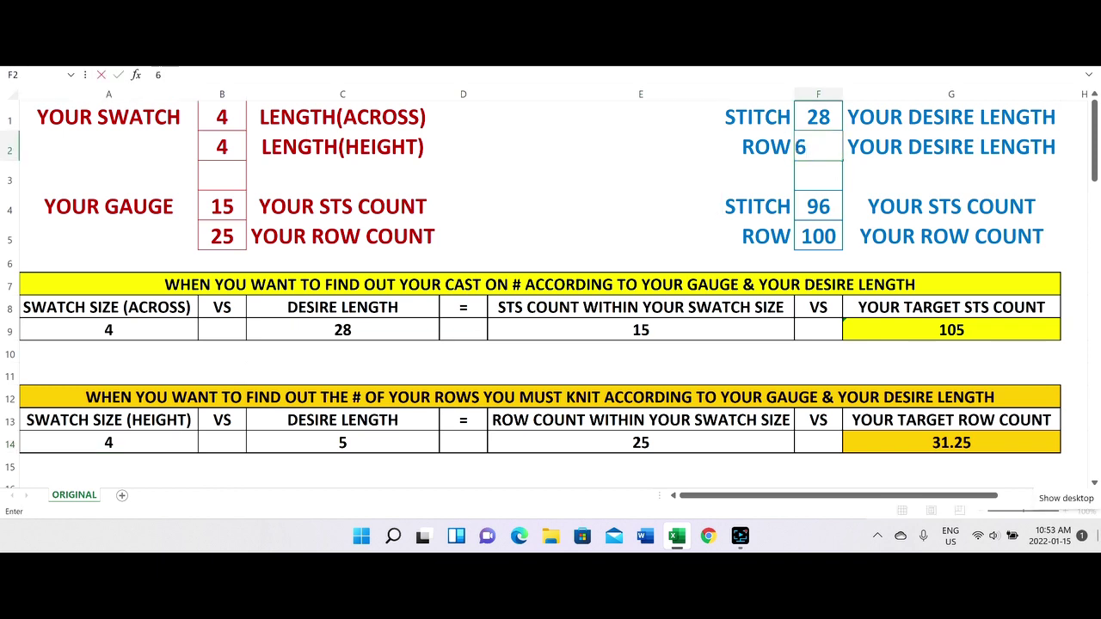
key("Return")
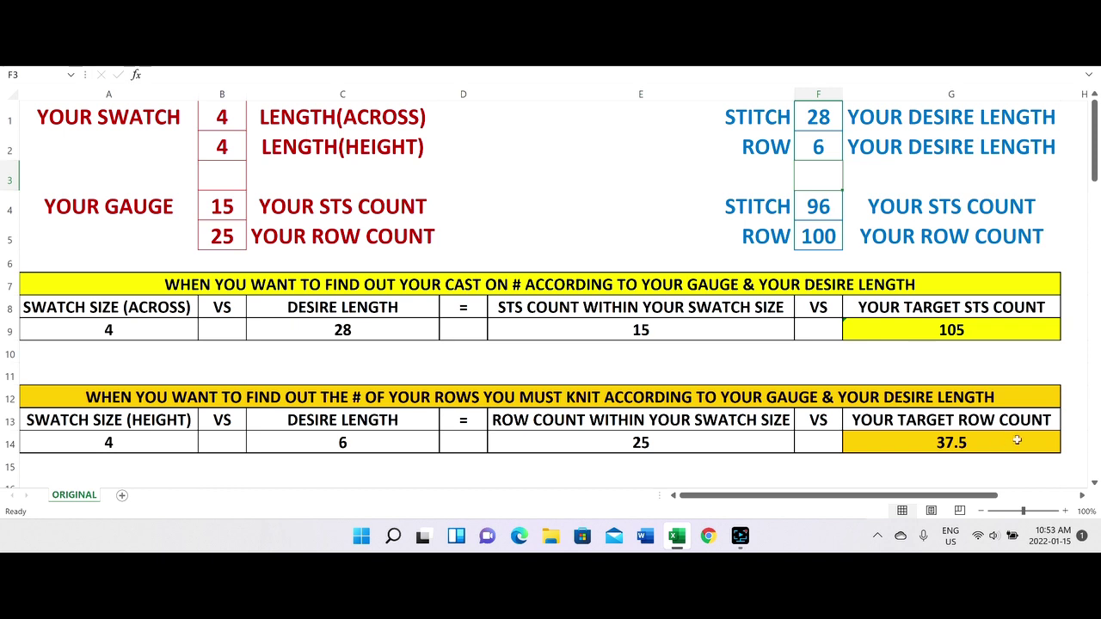
Set the gauge's row count in cell B5 to 20.
left_click(220, 237)
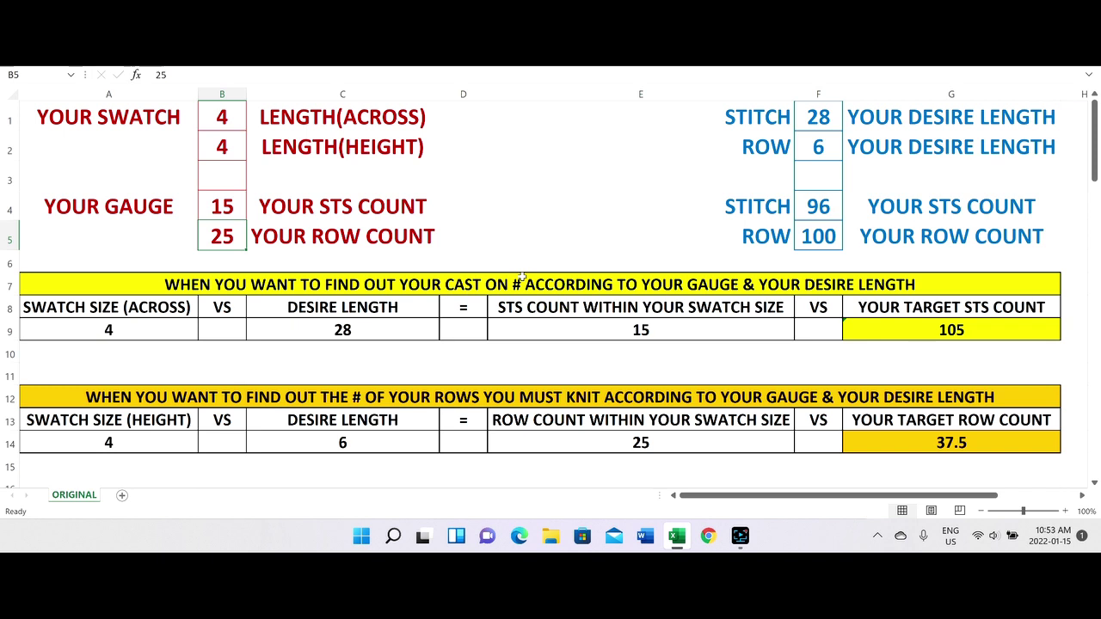
type("20")
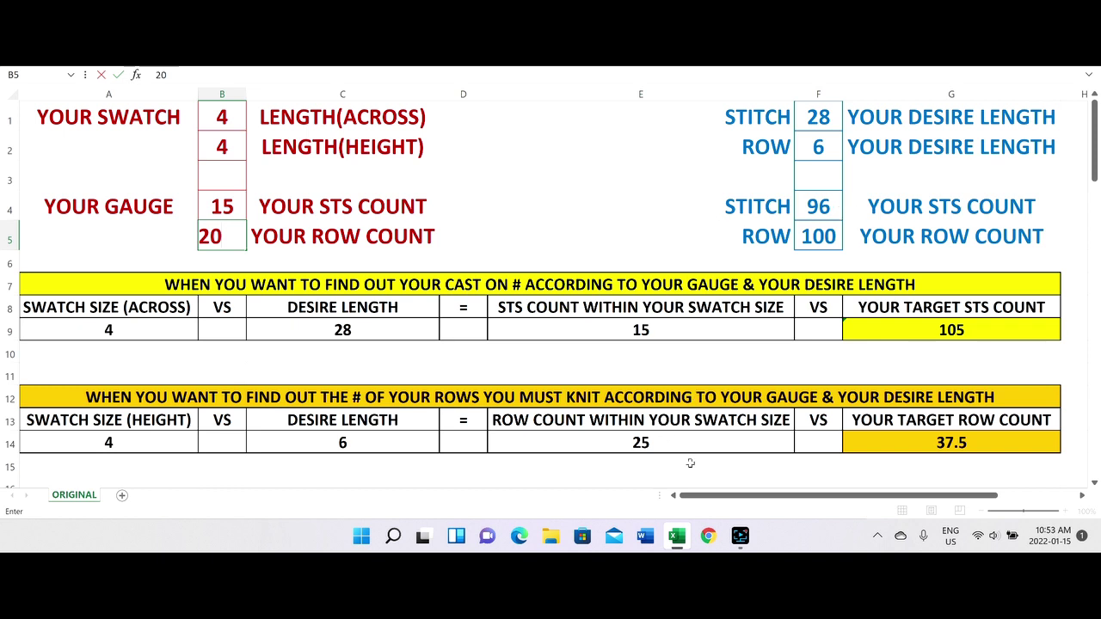
key("Return")
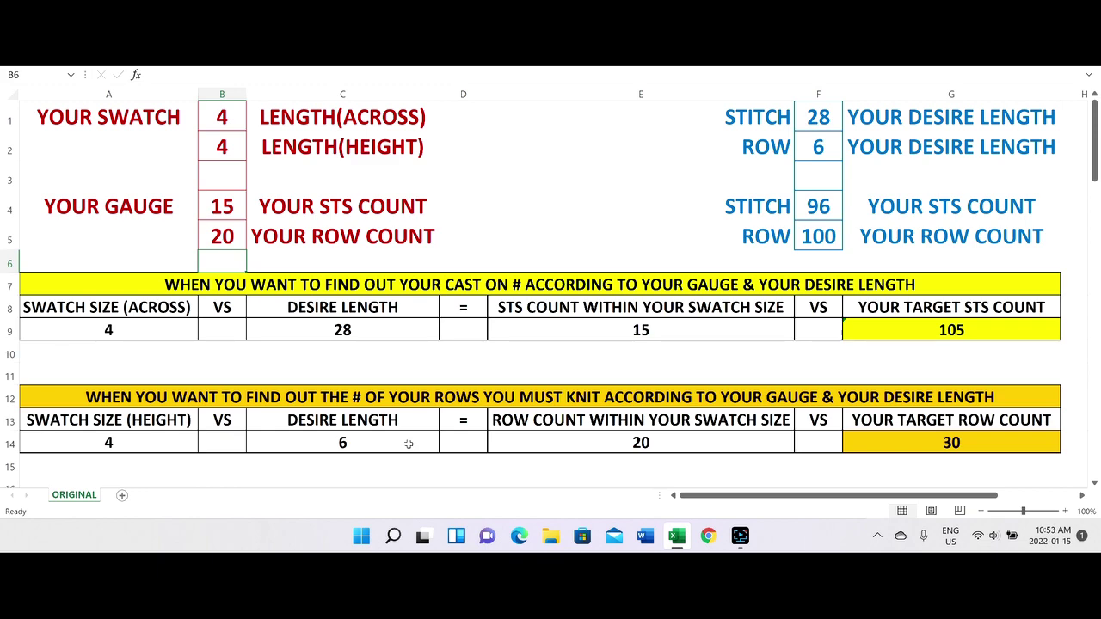
Set the total stitch count in cell F4 to 100 for the target length calculation.
scroll(228, 465, "down", 2)
scroll(270, 445, "down", 1)
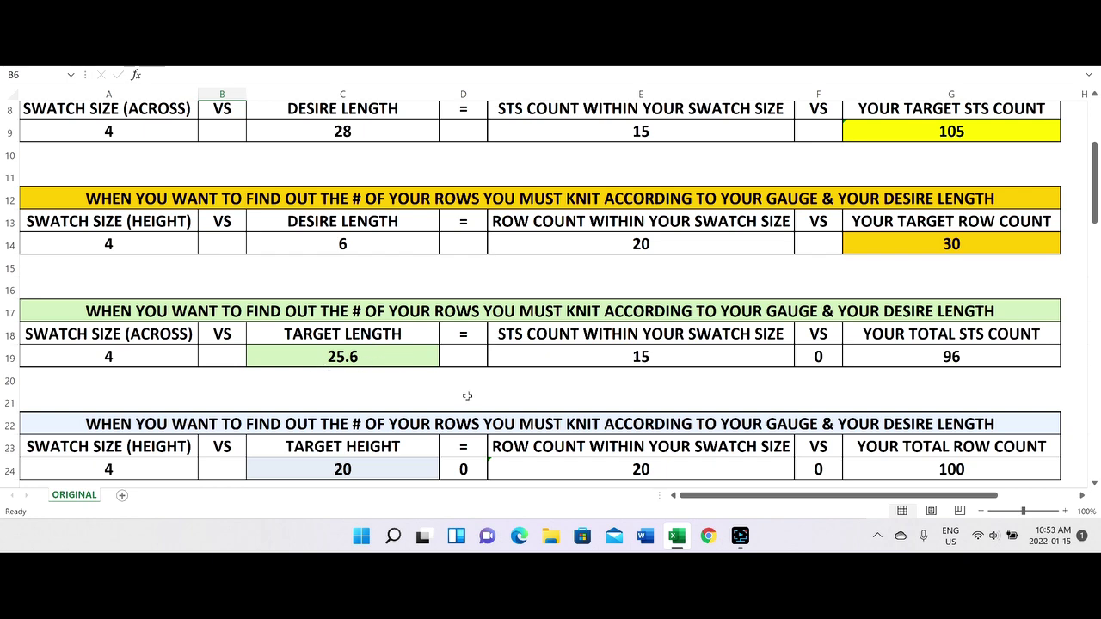
scroll(566, 404, "up", 3)
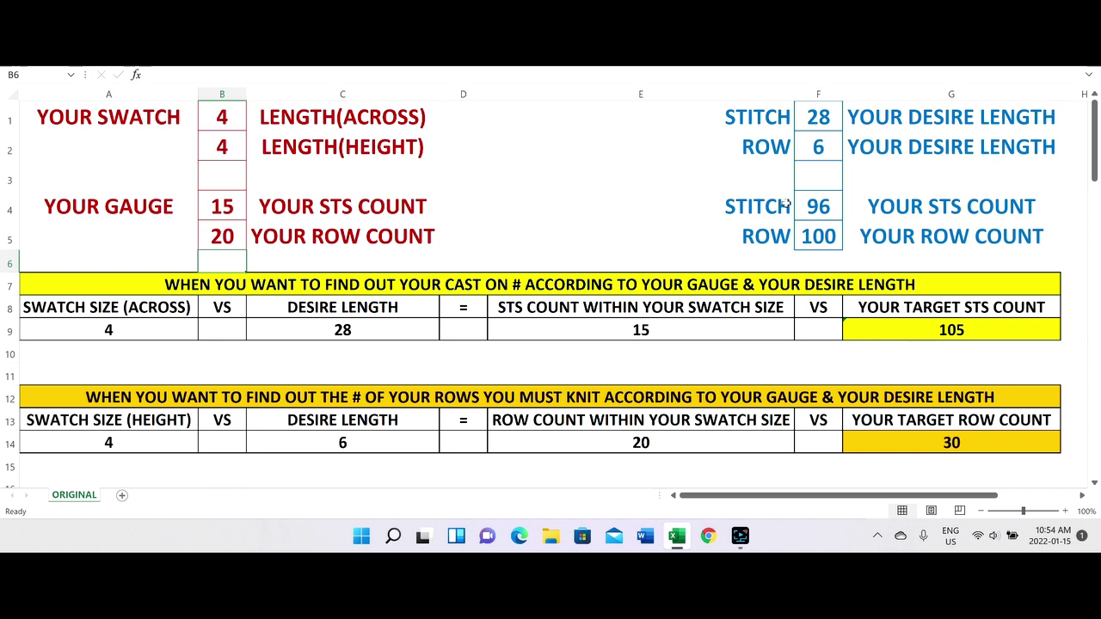
left_click(830, 204)
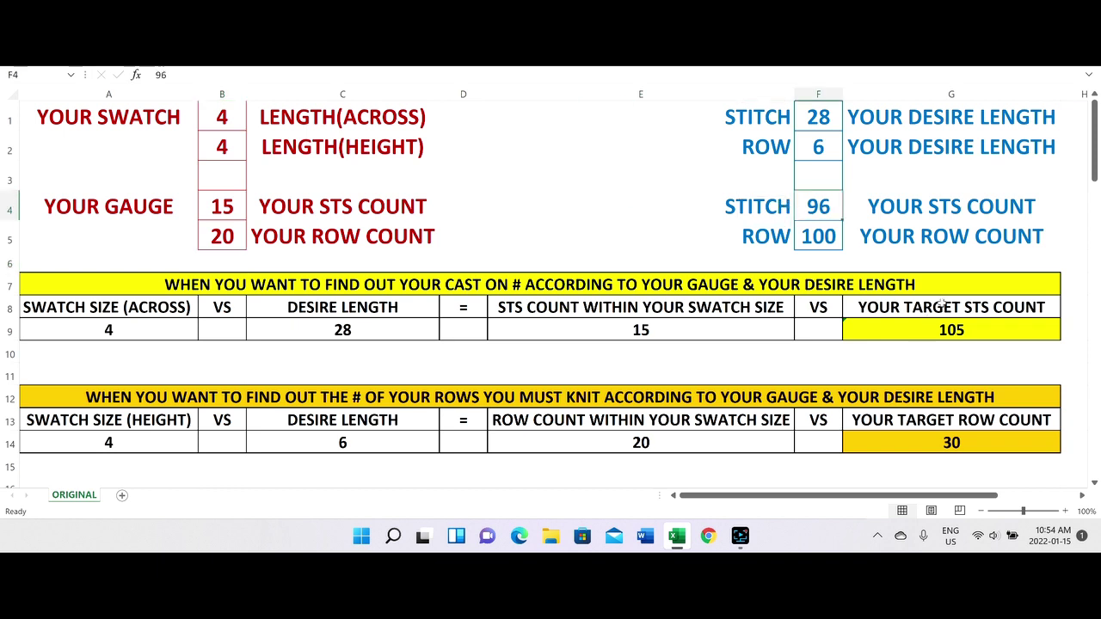
type("100")
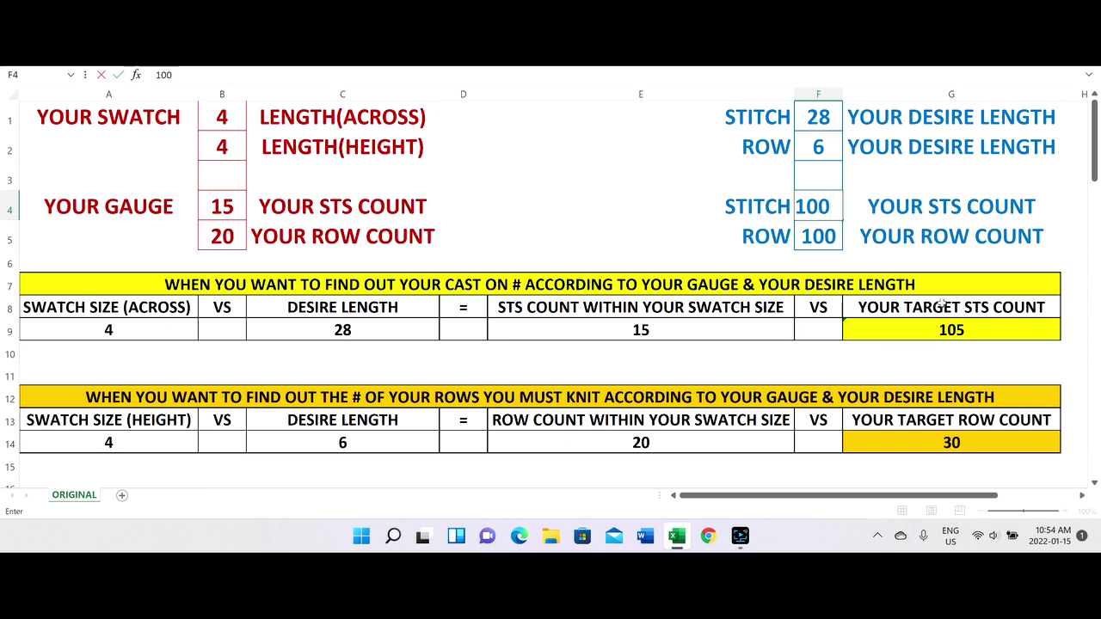
key("Return")
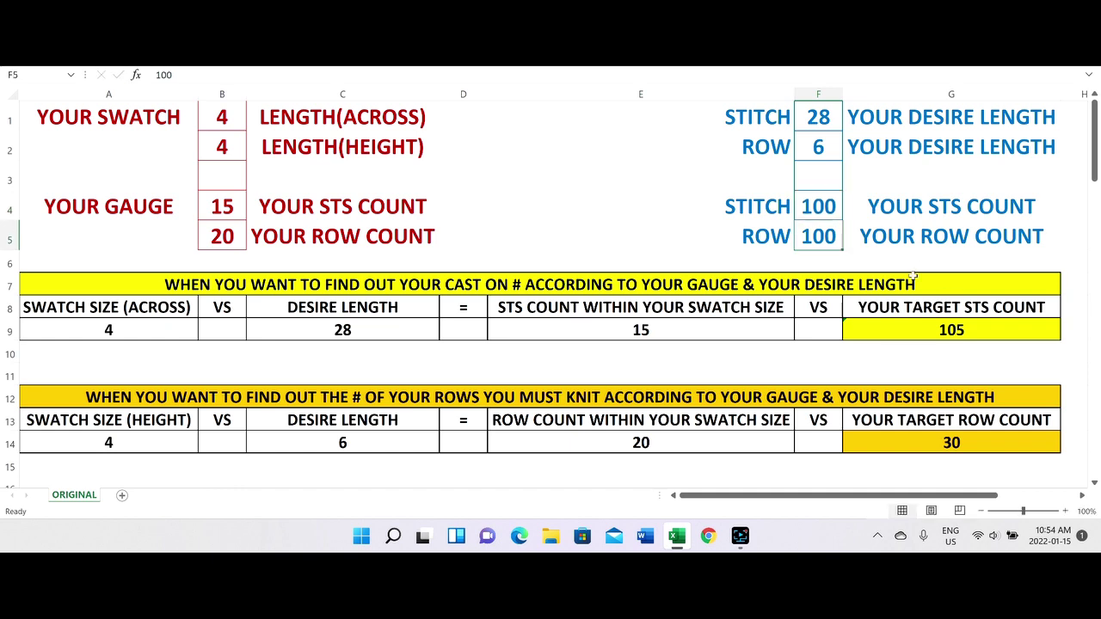
Examine the target length and target height calculations based on the total stitch and row counts.
scroll(912, 292, "down", 2)
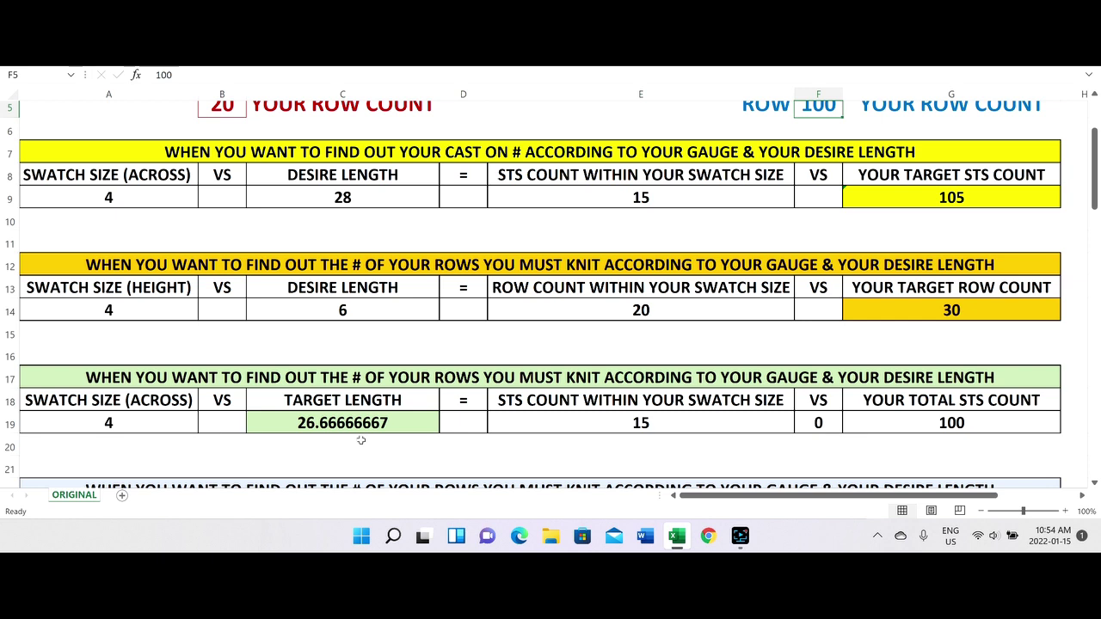
scroll(466, 453, "down", 1)
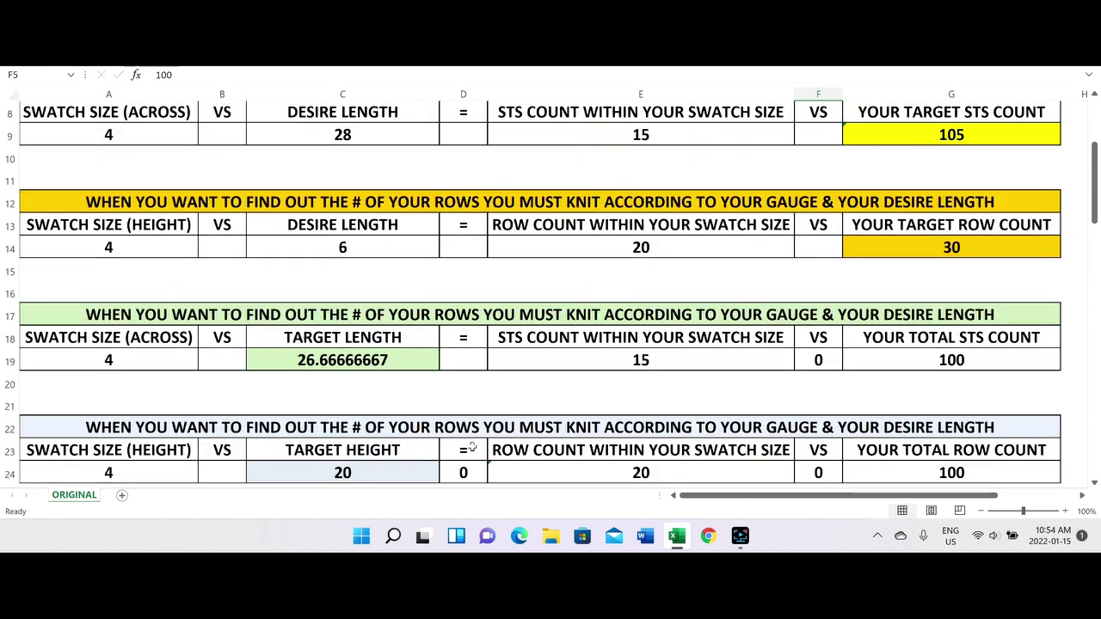
scroll(478, 441, "down", 1)
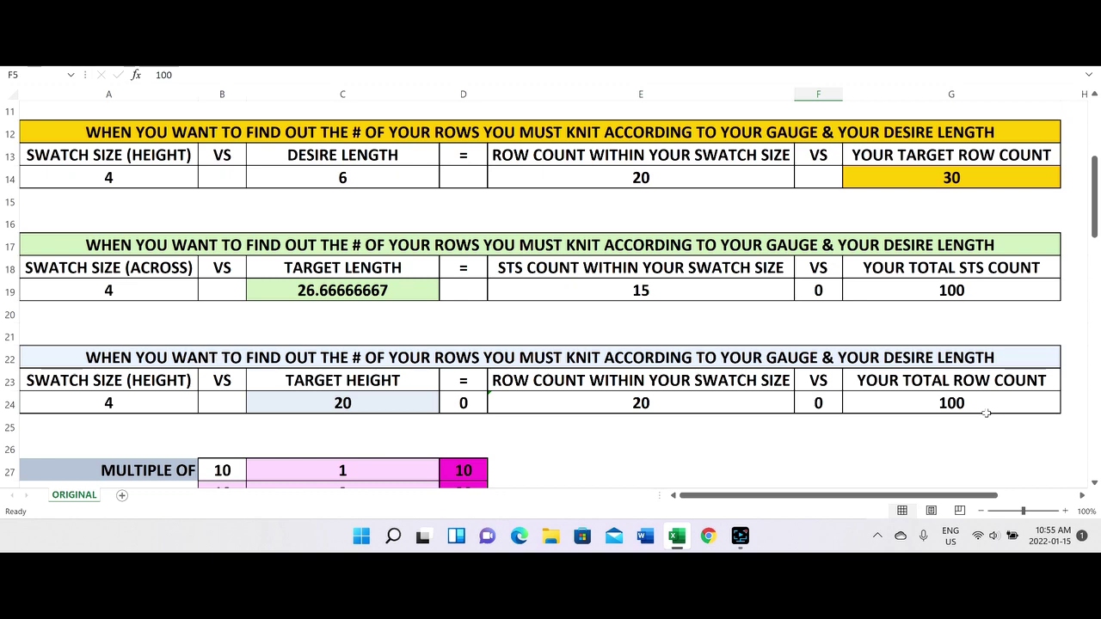
Set the total row count in cell F5 to 90 and check the target height calculation.
scroll(963, 402, "up", 4)
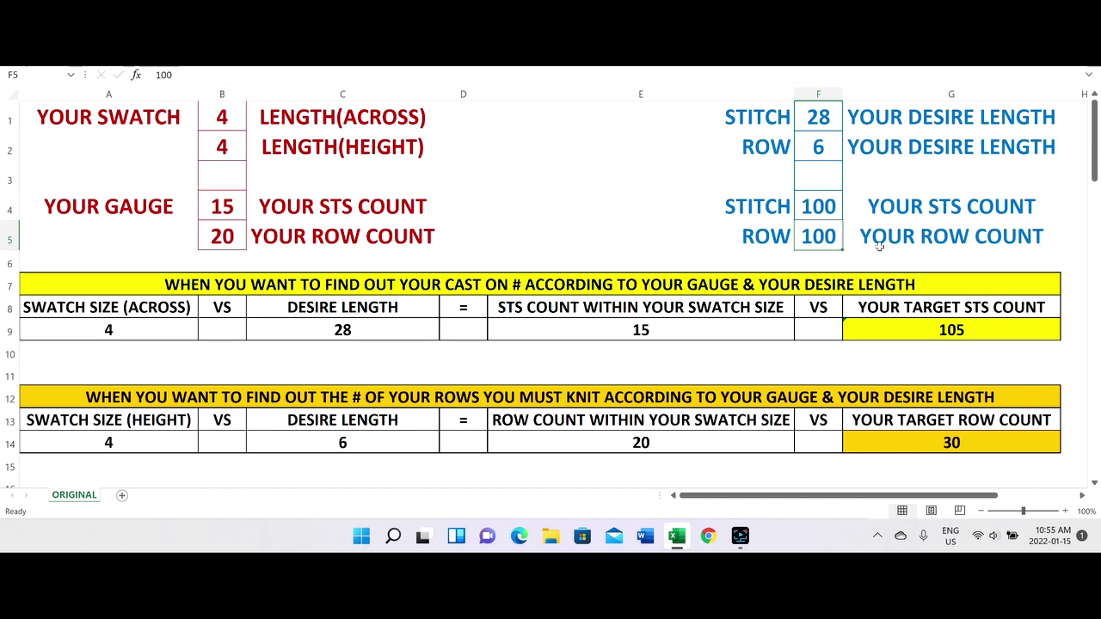
type("90")
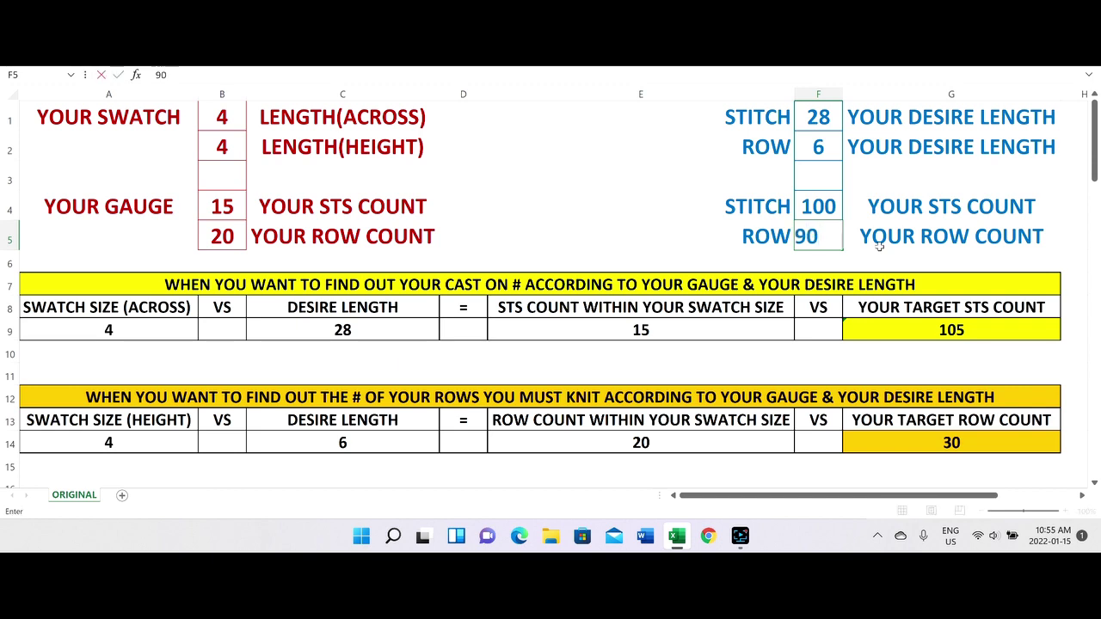
key("Return")
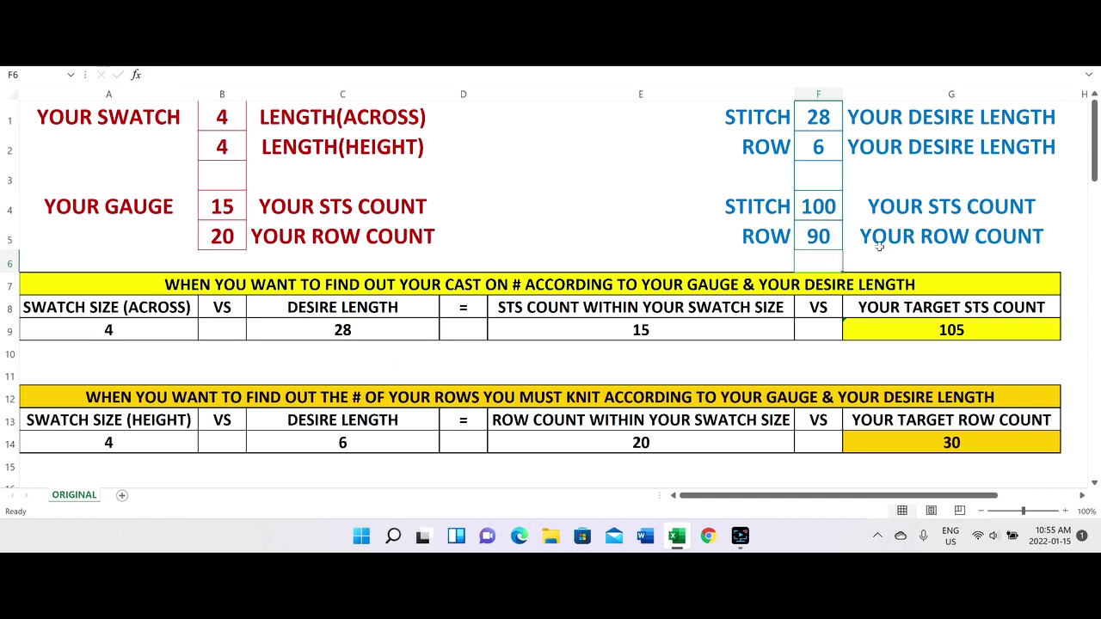
scroll(858, 299, "down", 2)
scroll(858, 299, "down", 2)
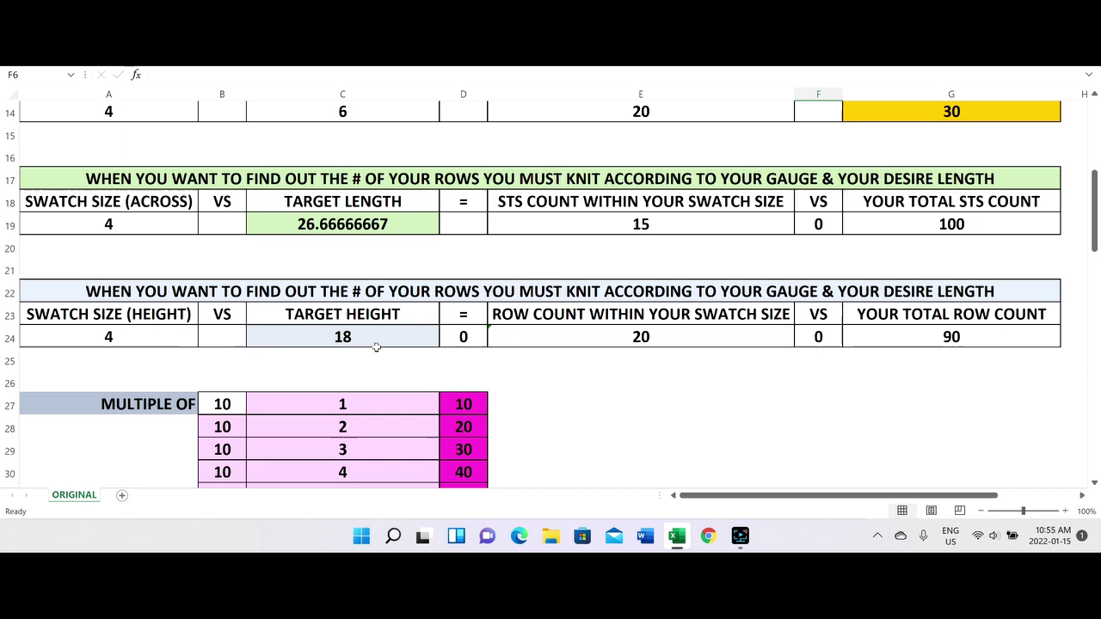
scroll(413, 348, "up", 1)
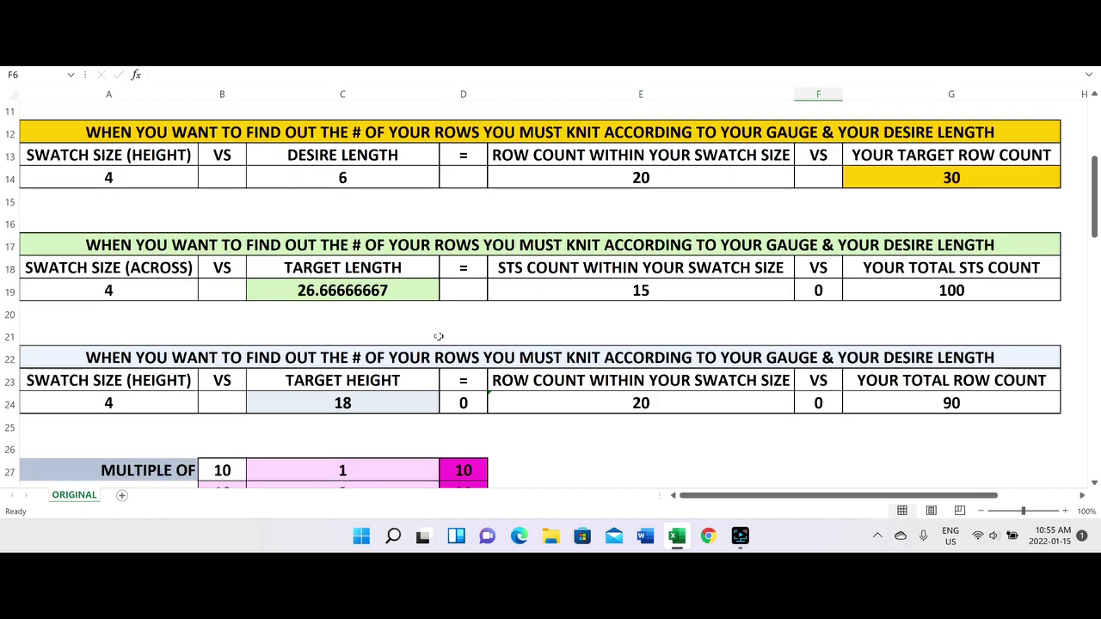
scroll(452, 335, "up", 3)
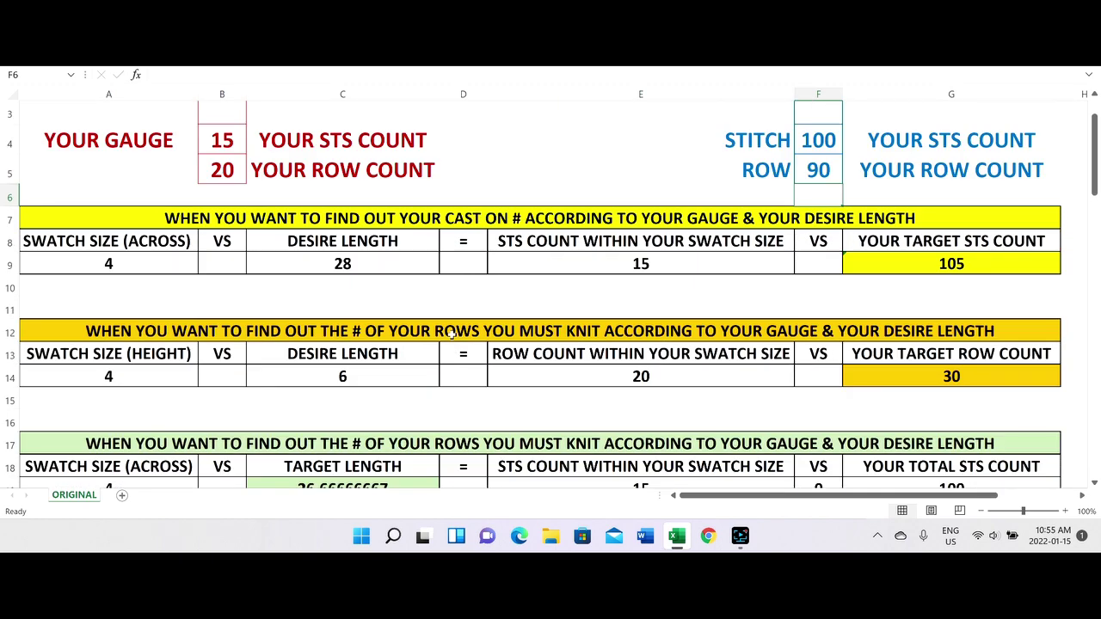
scroll(626, 342, "down", 1)
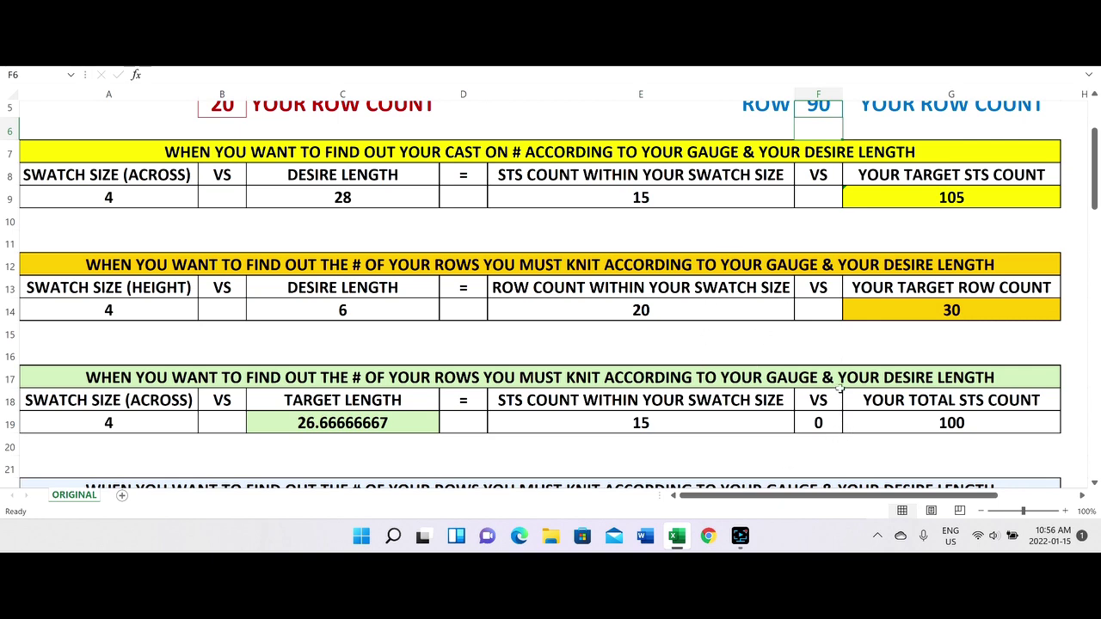
scroll(838, 389, "up", 2)
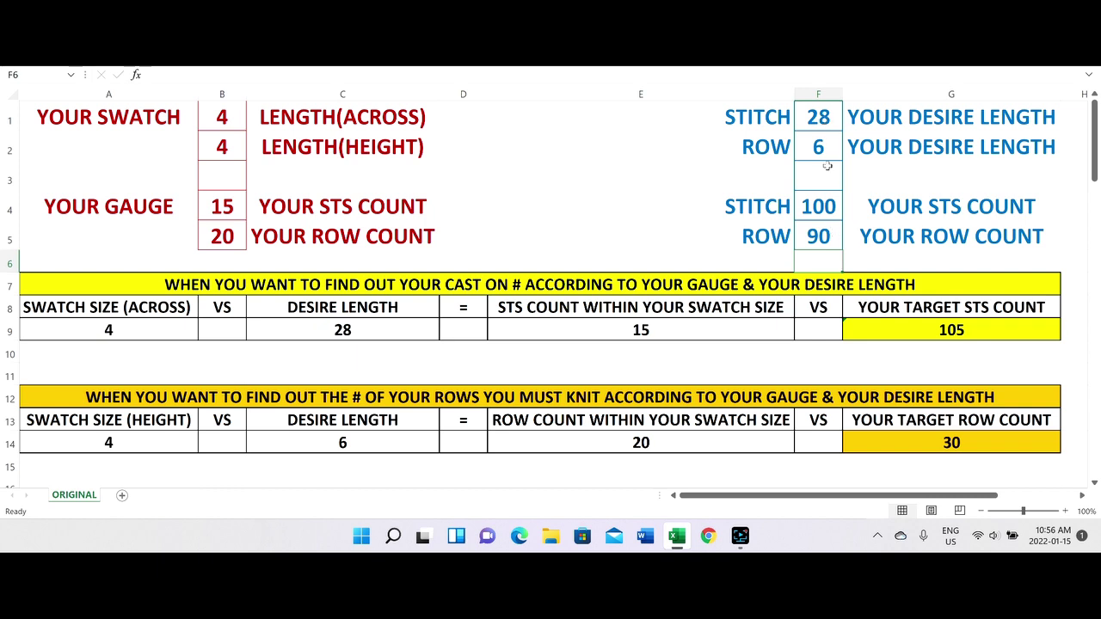
Clear the desired lengths and total counts in F1:F5 and the swatch and gauge values in B1:B5.
left_click_drag(824, 117, 828, 237)
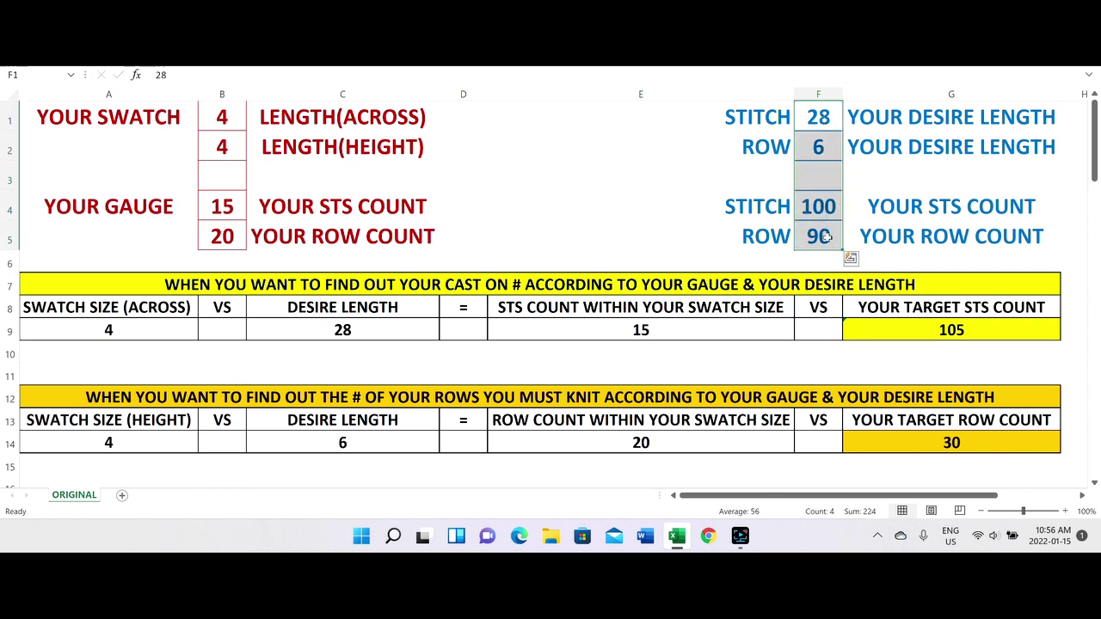
key("Delete")
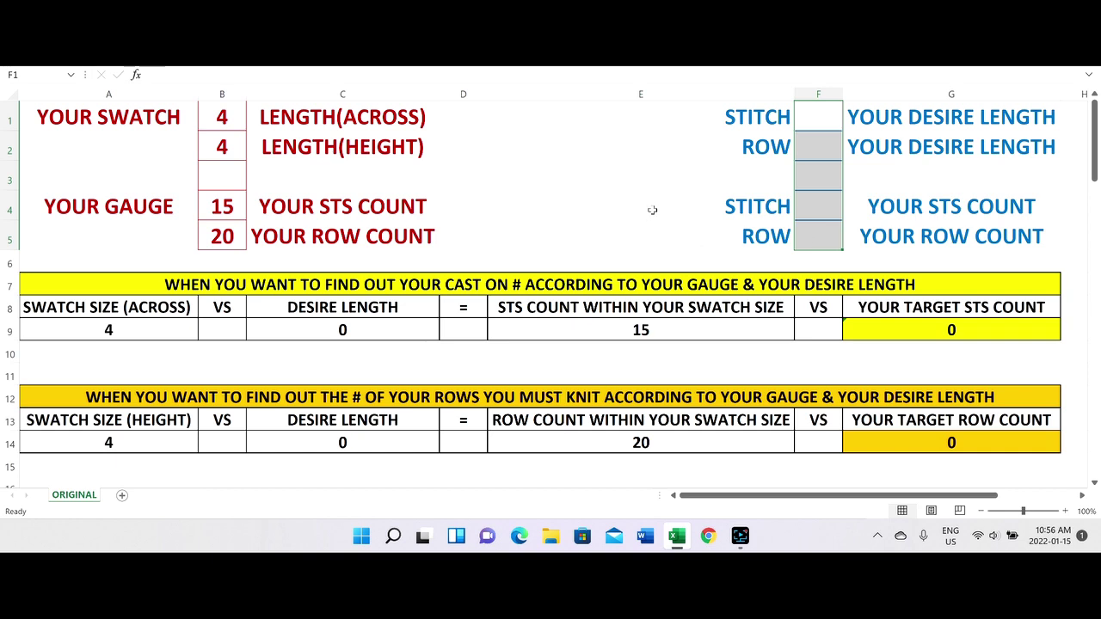
left_click(652, 210)
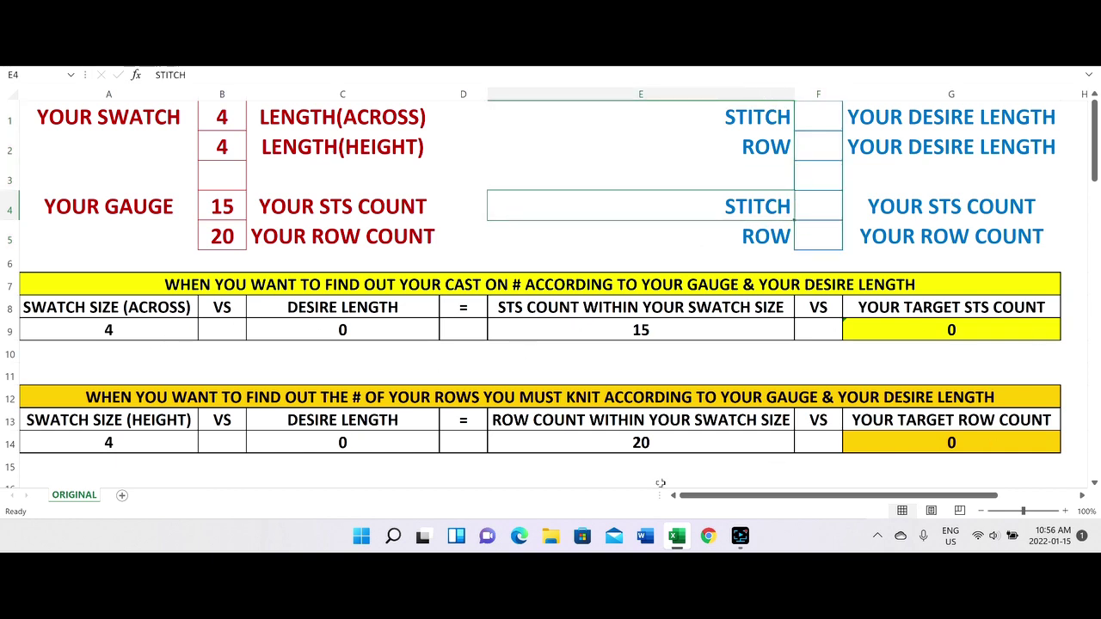
scroll(654, 423, "down", 2)
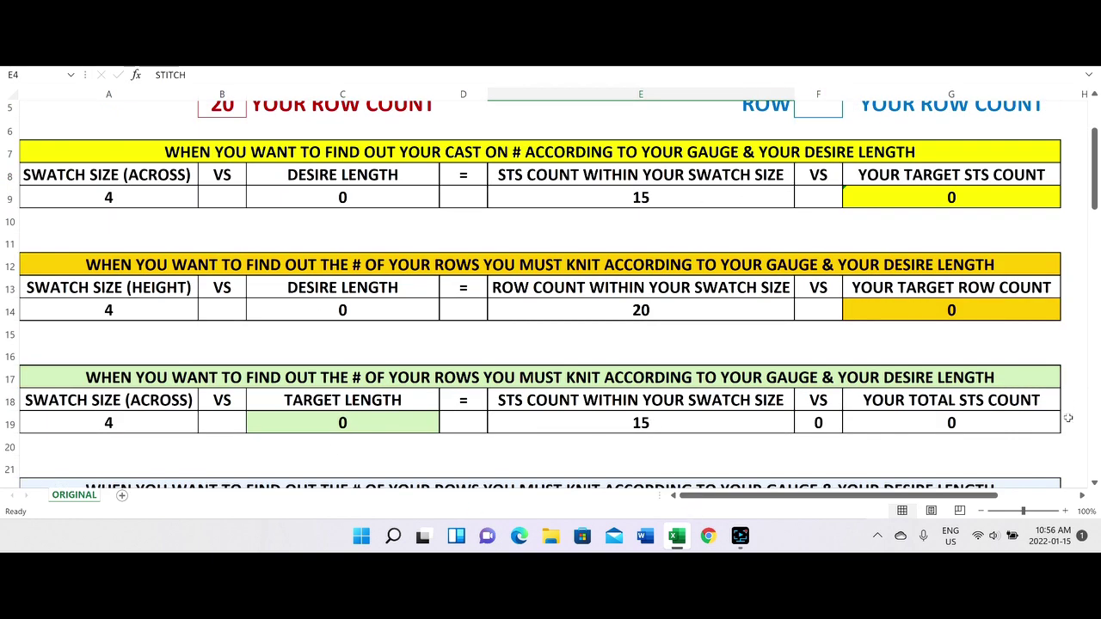
scroll(986, 352, "up", 2)
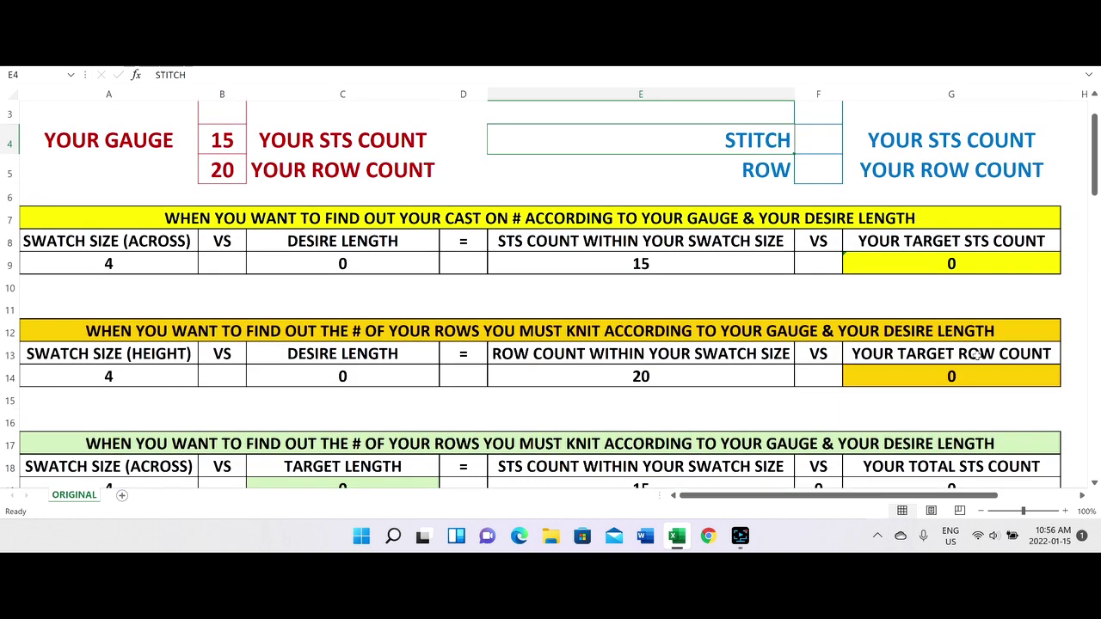
left_click(824, 121)
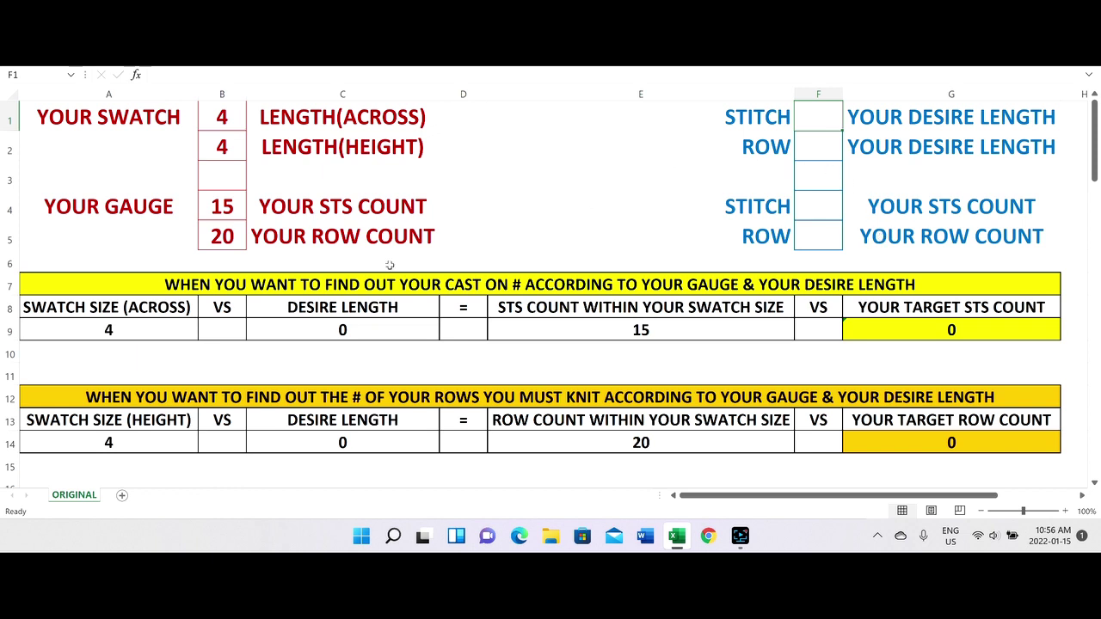
left_click_drag(224, 117, 211, 230)
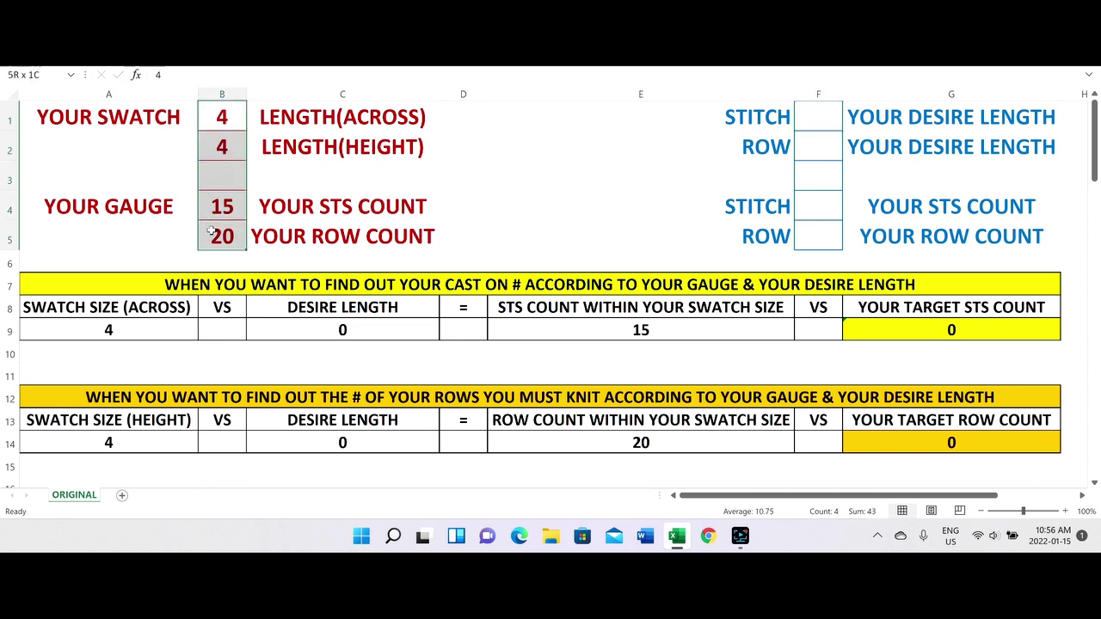
key("Delete")
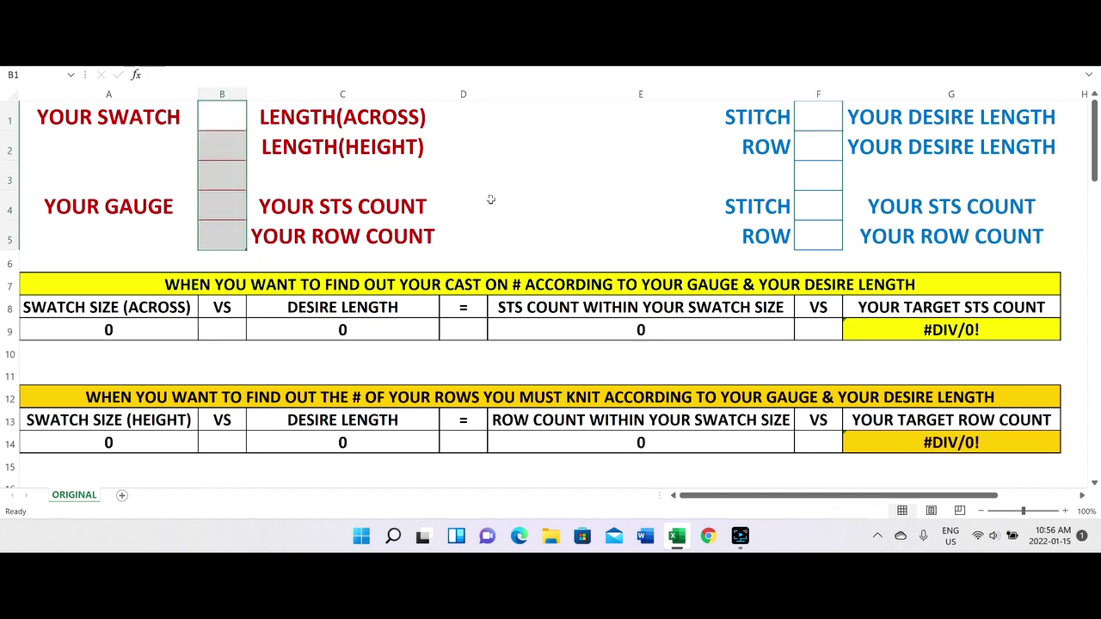
Set both the swatch length across in B1 and the swatch height in B2 to 10.
left_click(208, 114)
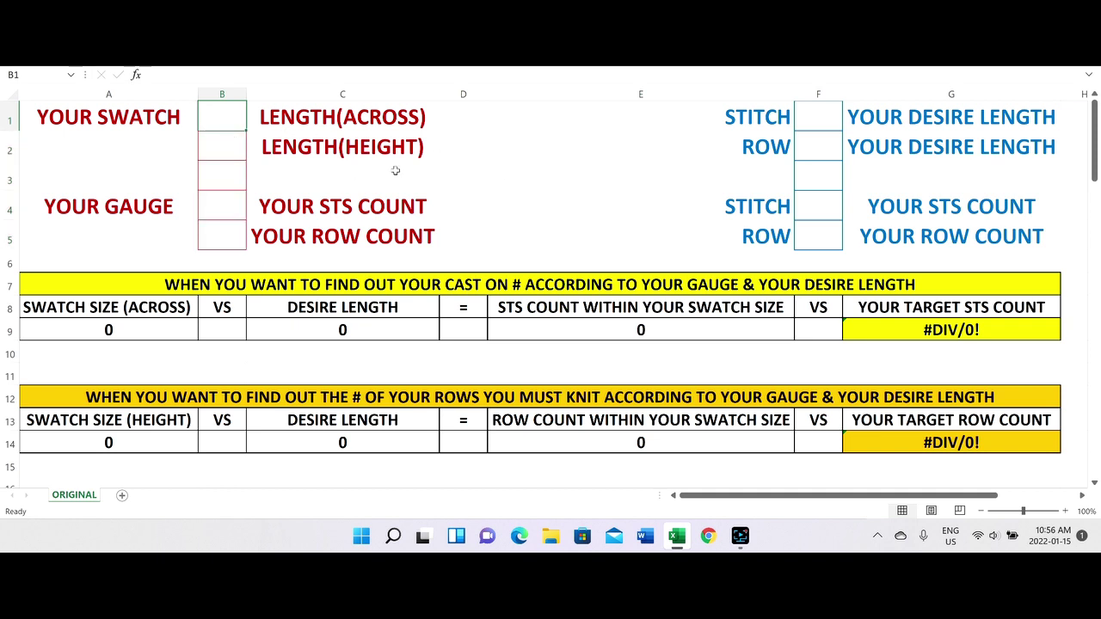
type("10")
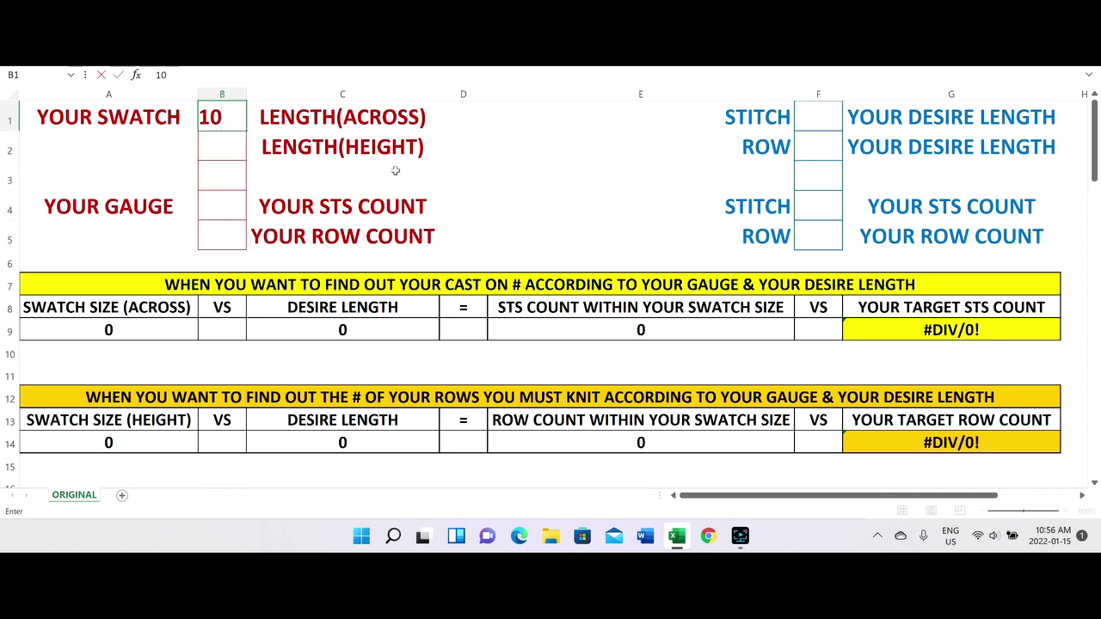
key("Return")
type("10")
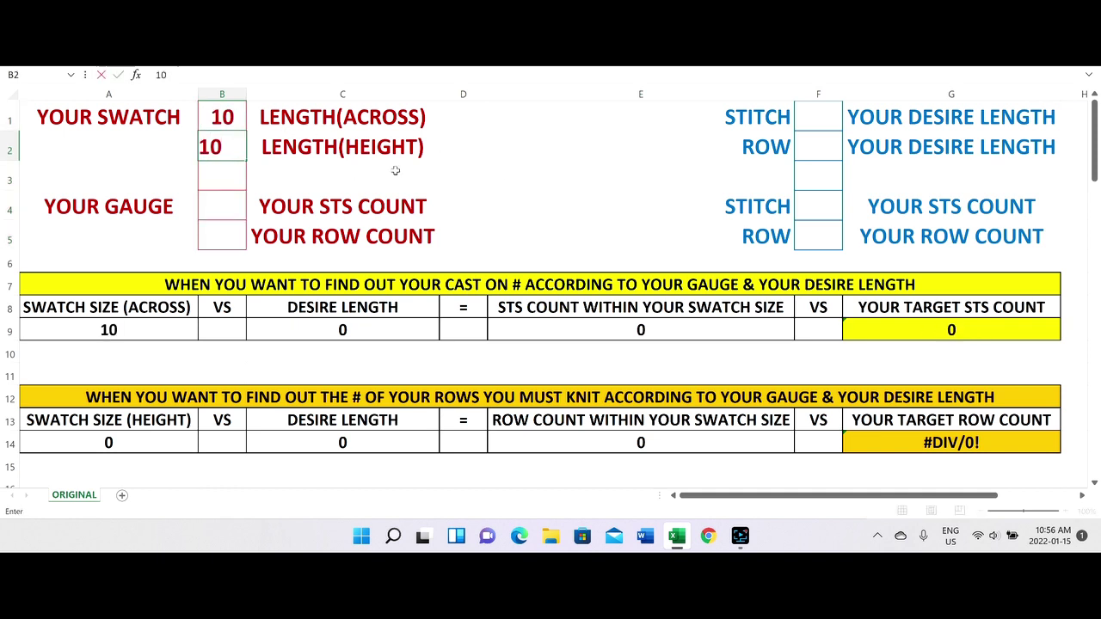
key("Return")
key("Return")
Set the gauge's stitch count in B4 to 15 and its row count in B5 to 25.
type("15")
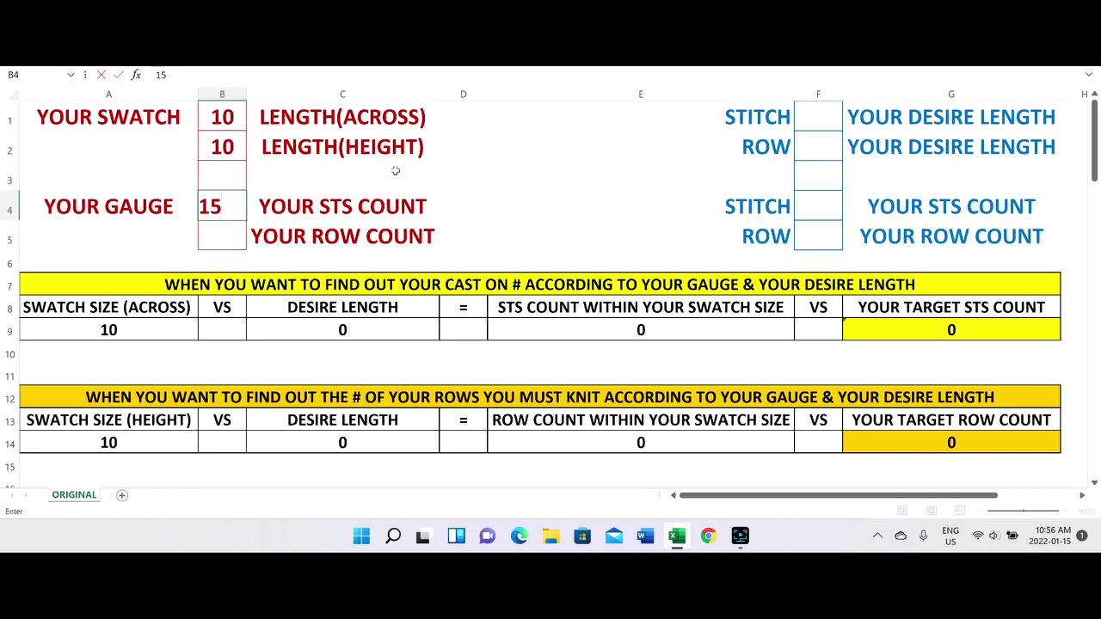
key("Return")
type("25")
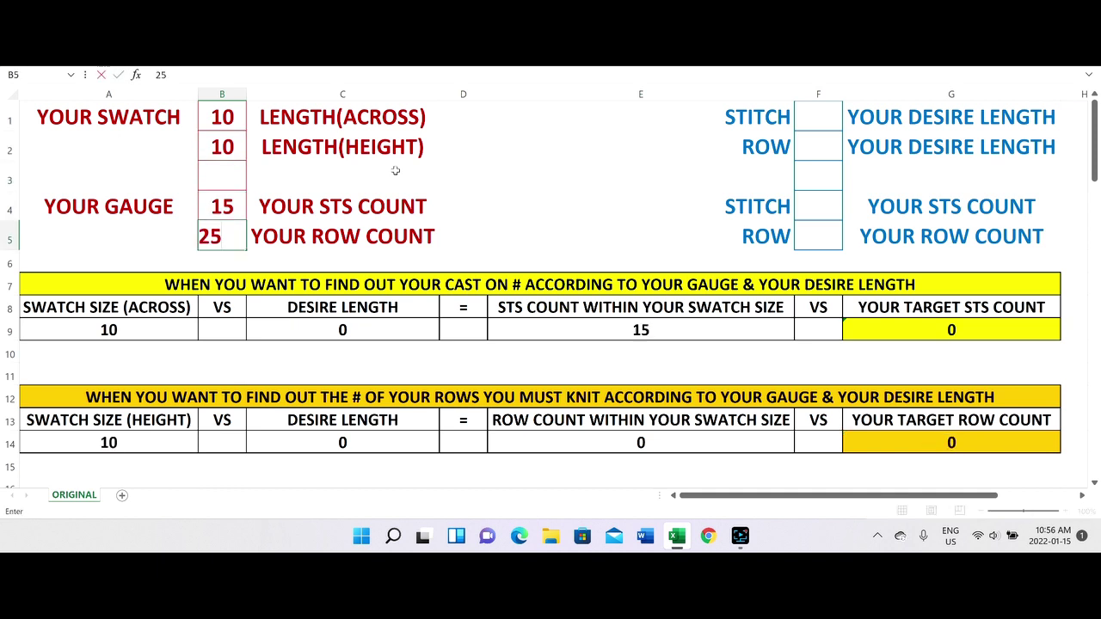
key("Return")
Set the desired stitch length in cell F1 to 60.
left_click(811, 115)
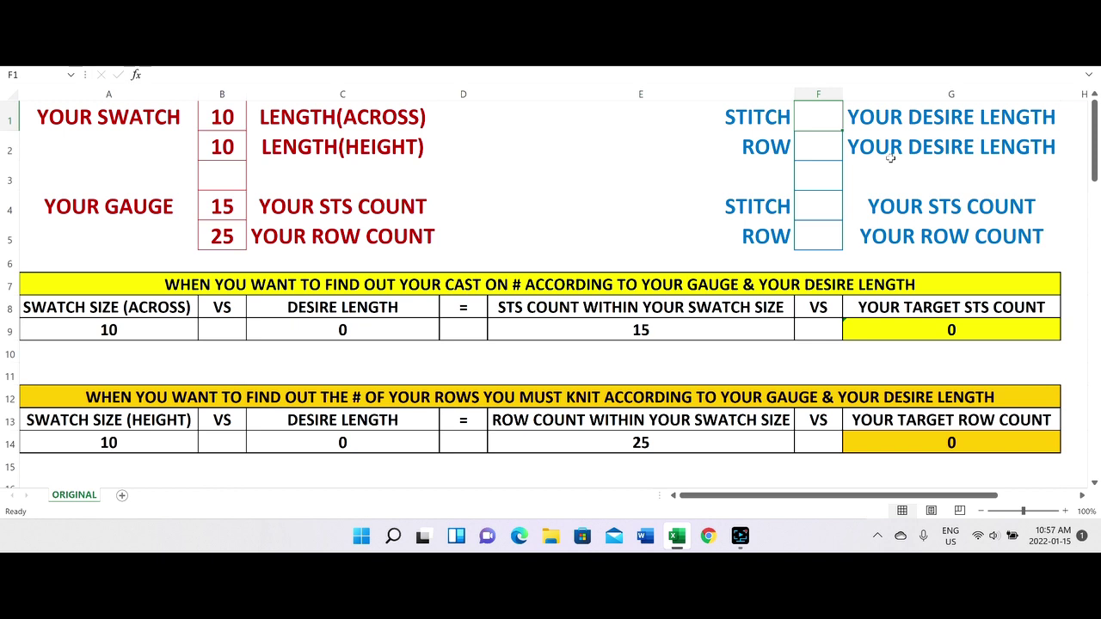
type("60")
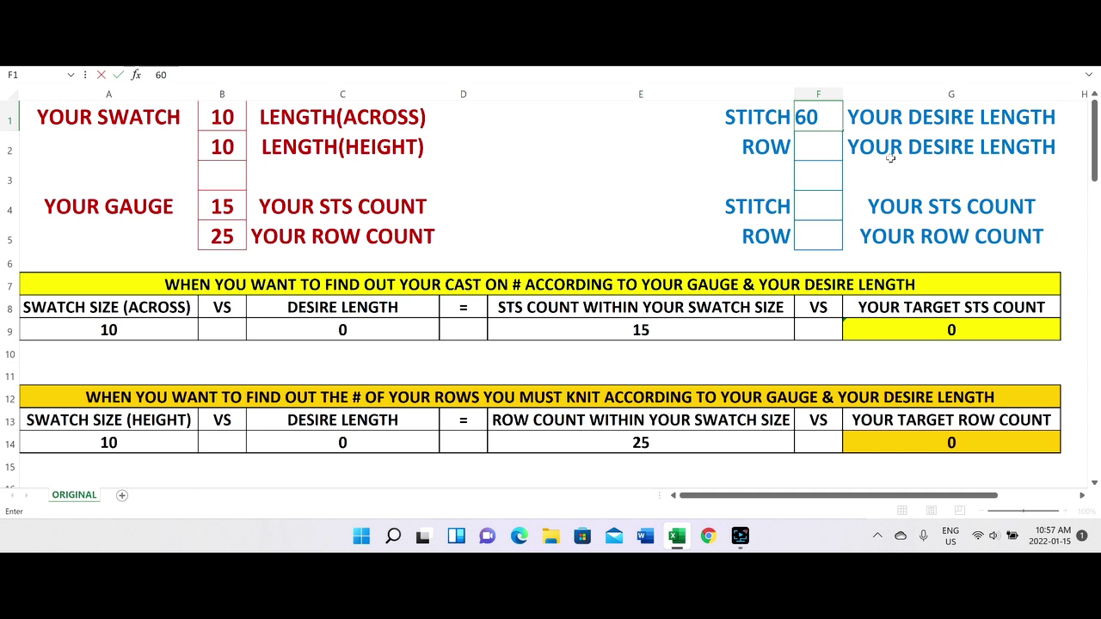
key("Return")
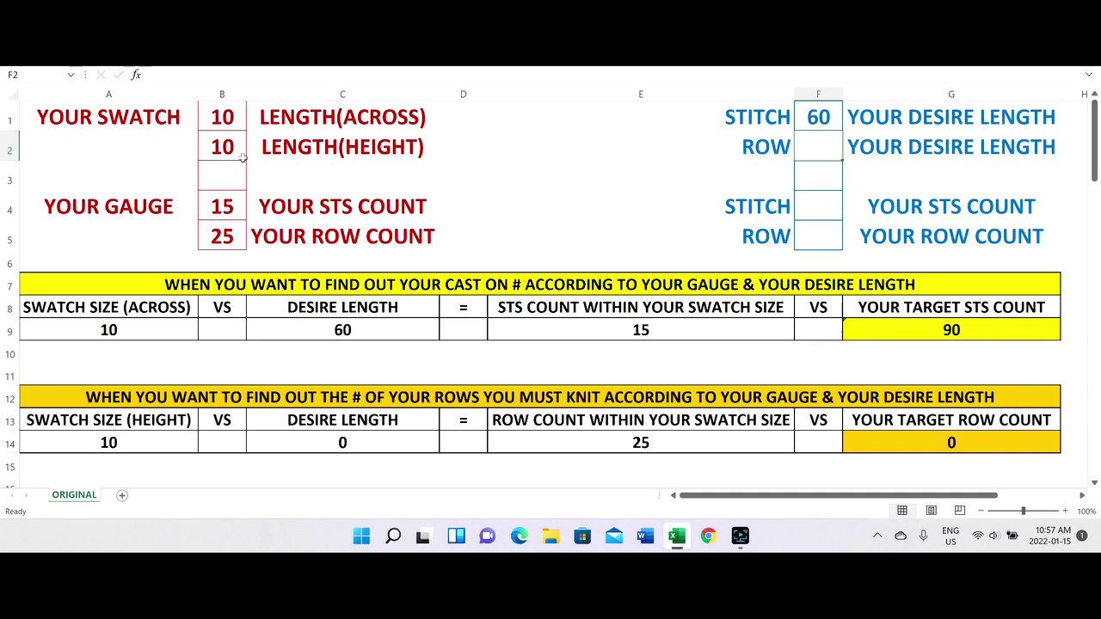
Set both the swatch length across in B1 and the swatch height in B2 to 4.
left_click(236, 118)
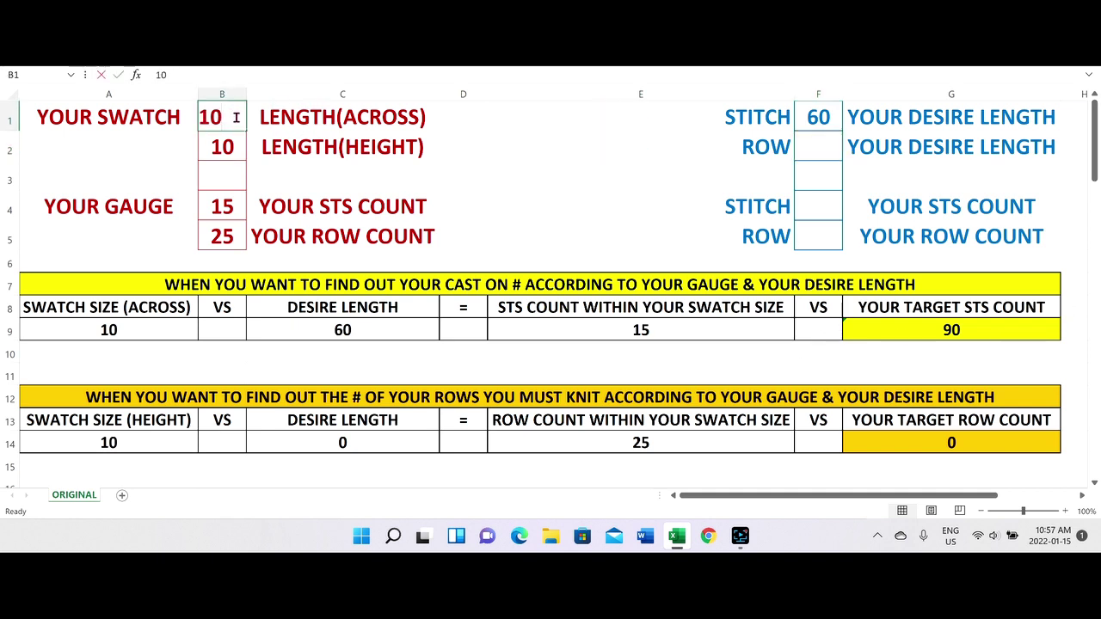
type("4")
key("Return")
type("4")
key("Return")
key("Return")
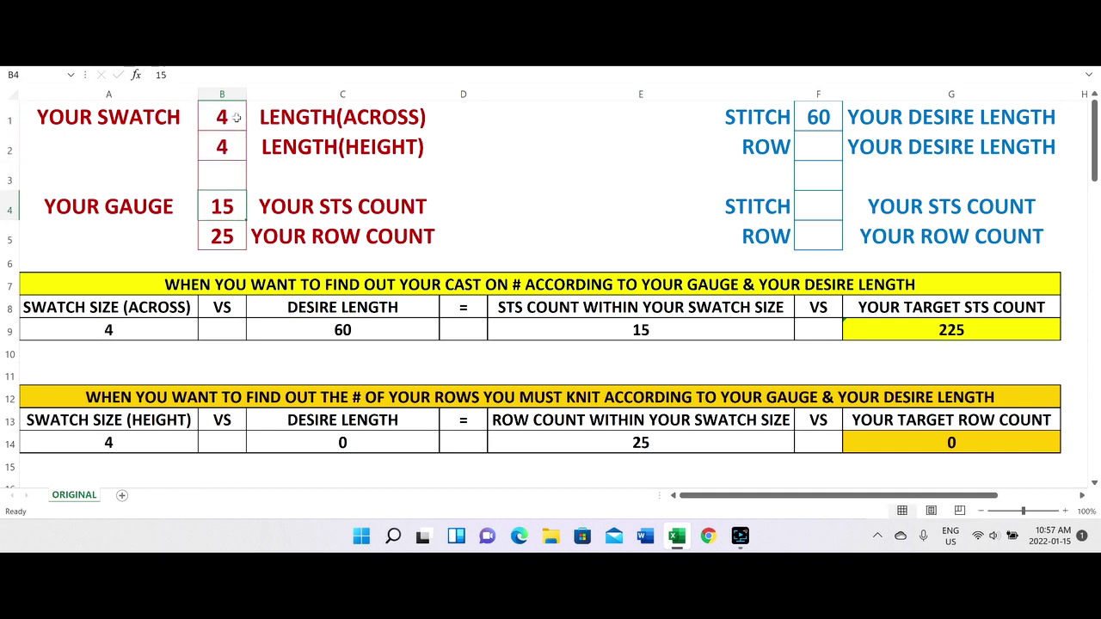
Set the desired stitch length in cell F1 to 28.
left_click(813, 117)
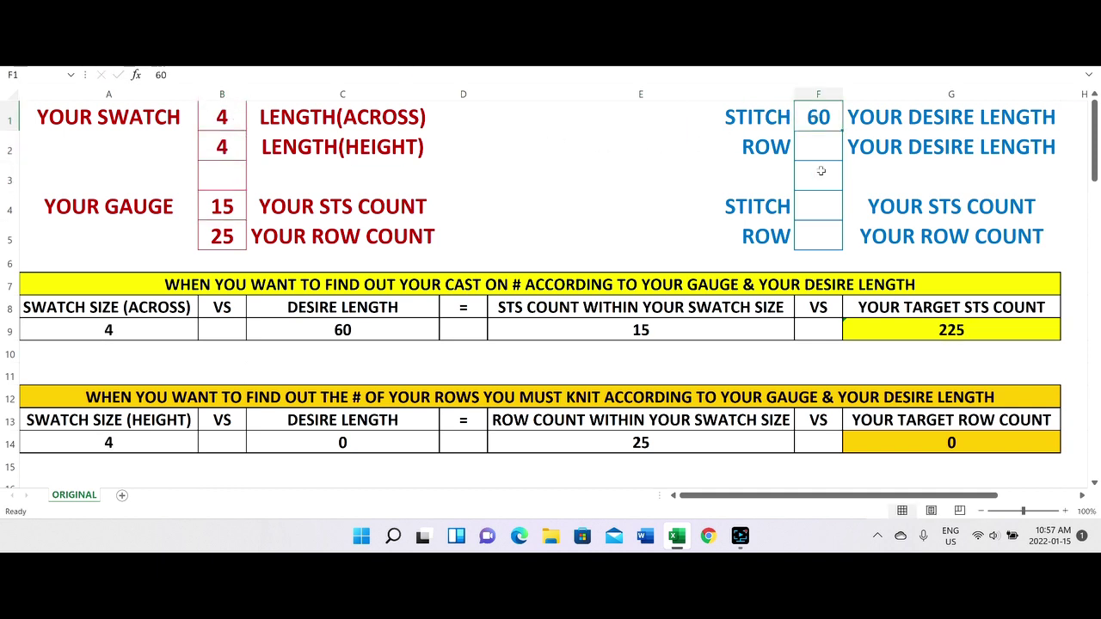
type("28")
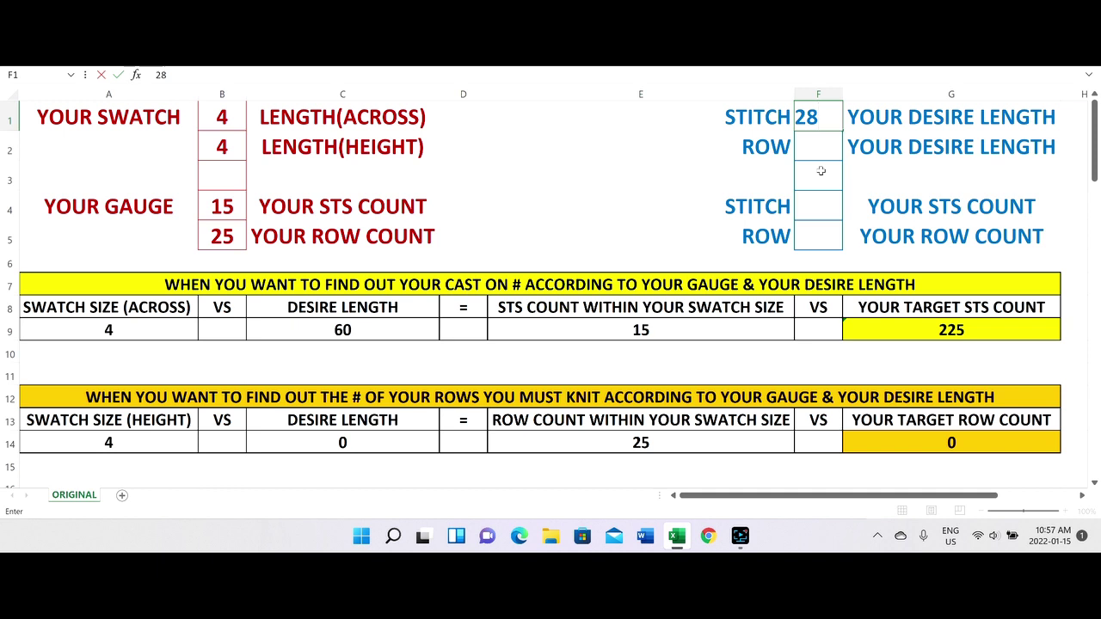
key("Return")
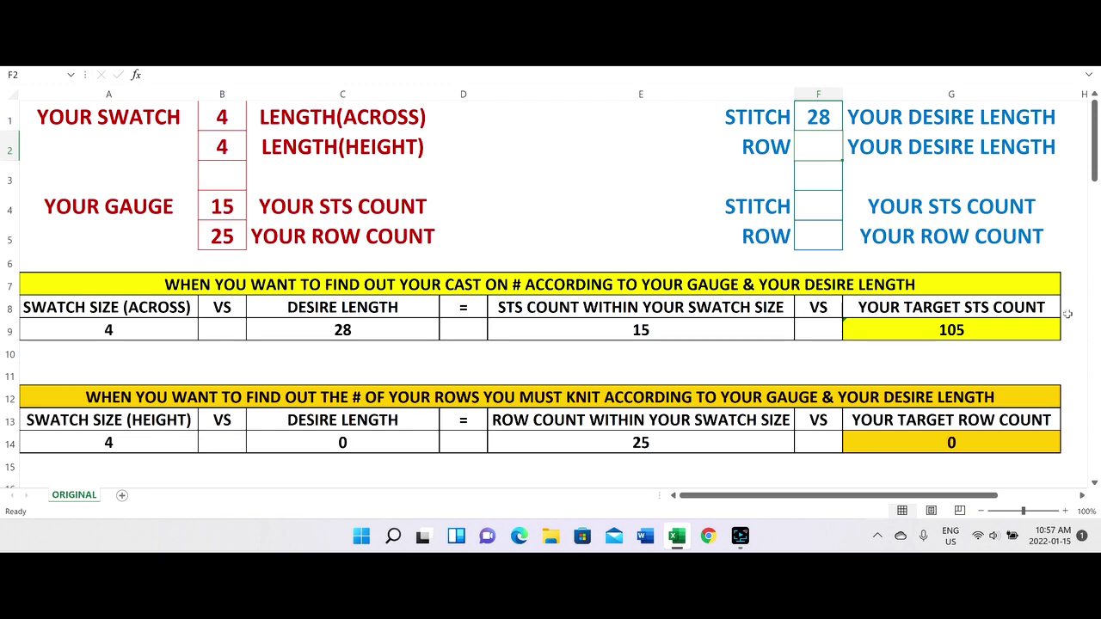
Set the stitch pattern multiple in cell B27 of the multiples table to 6.
scroll(975, 317, "down", 3)
scroll(973, 316, "down", 2)
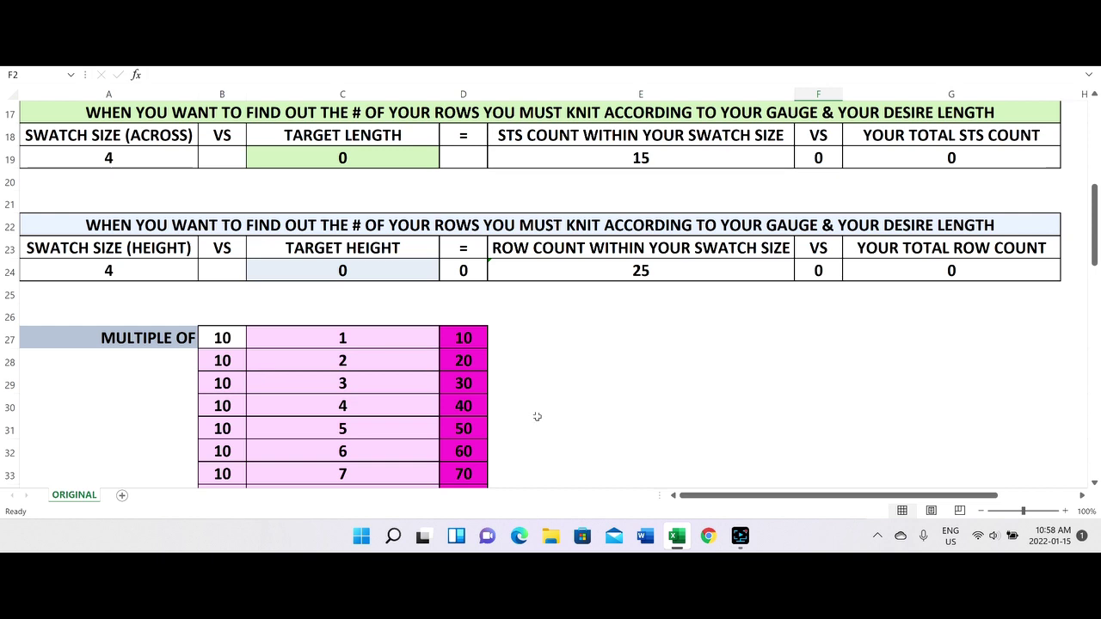
scroll(525, 411, "down", 2)
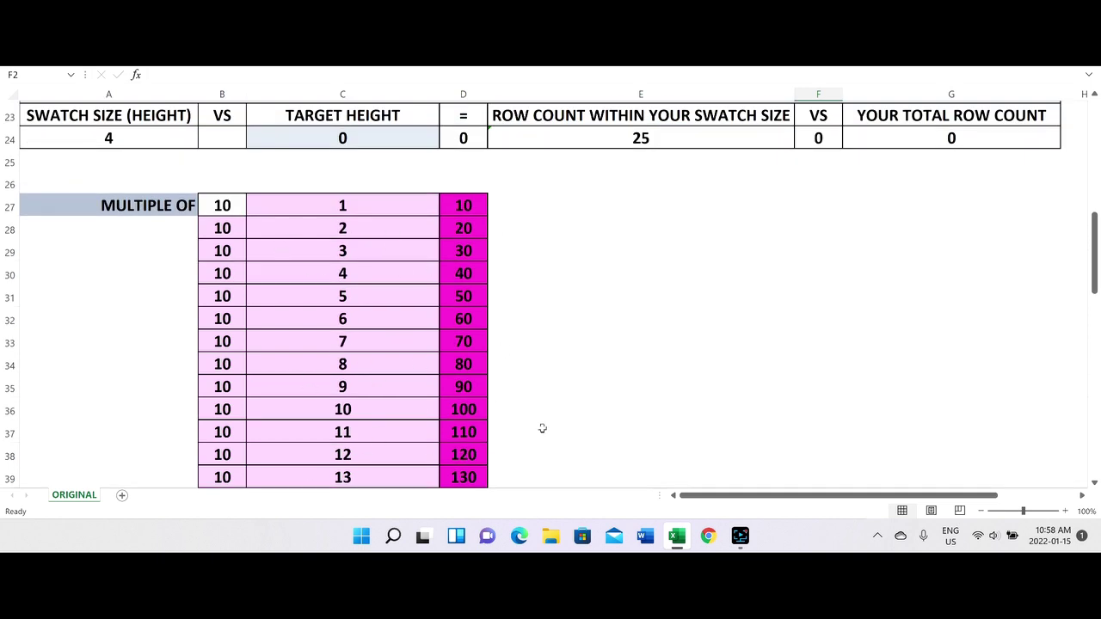
left_click(232, 211)
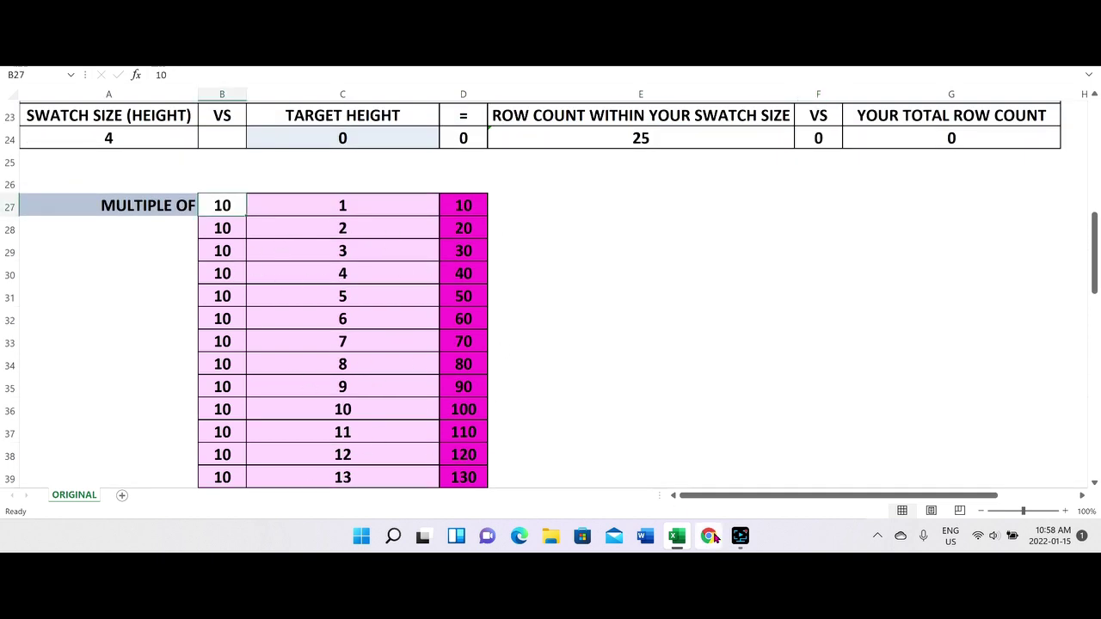
type("6")
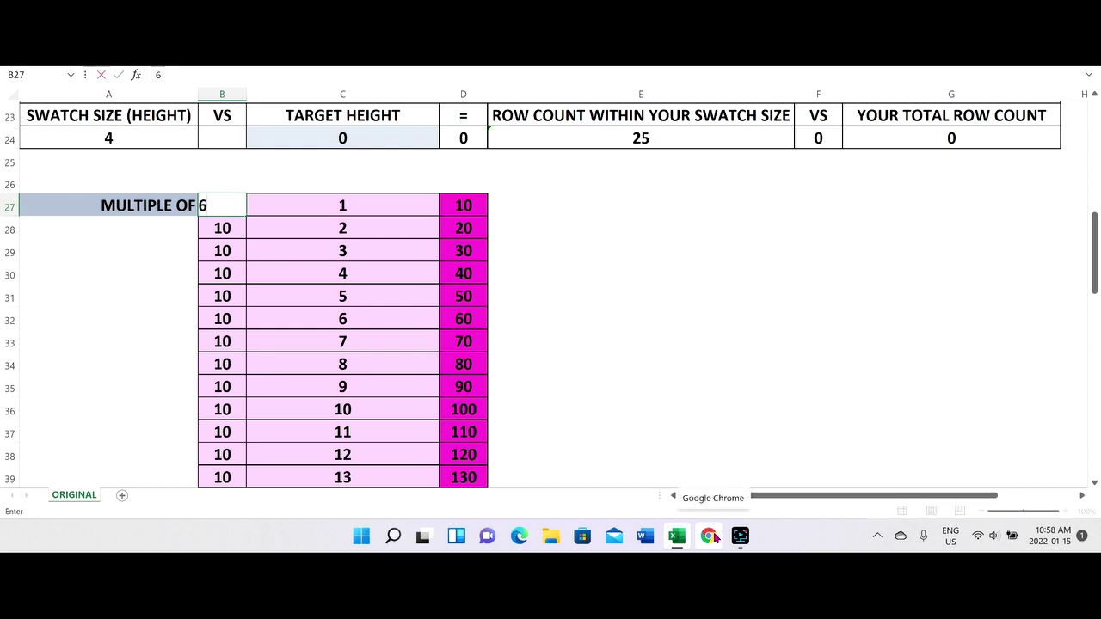
key("Return")
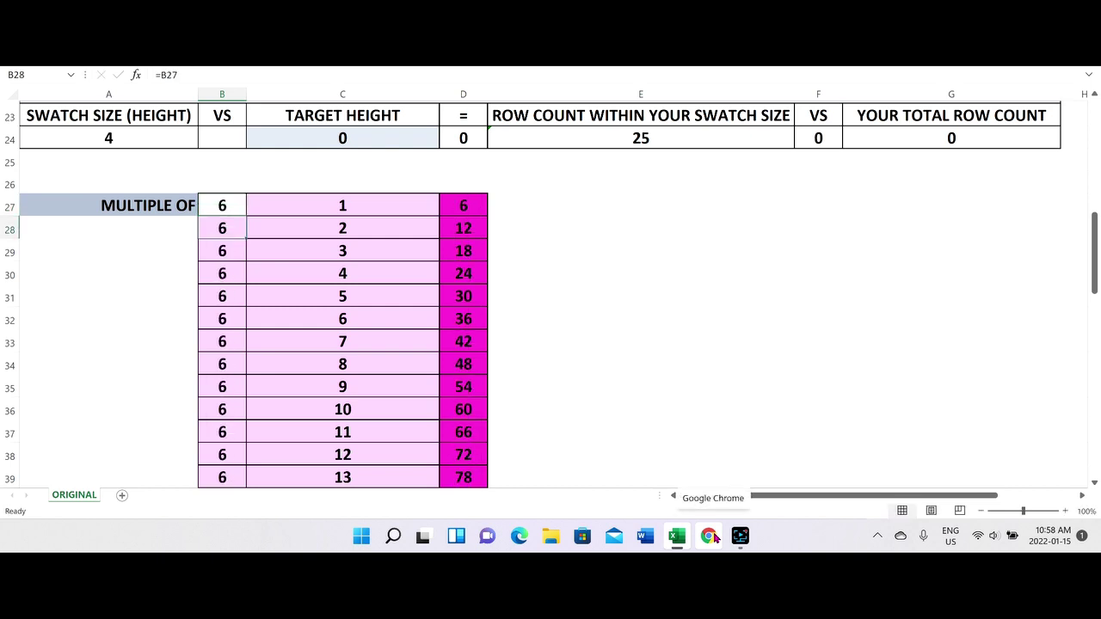
Look through the multiples of 6 for one close to the target stitch count and select cell D43.
scroll(474, 258, "down", 2)
scroll(485, 430, "down", 1)
left_click(474, 372)
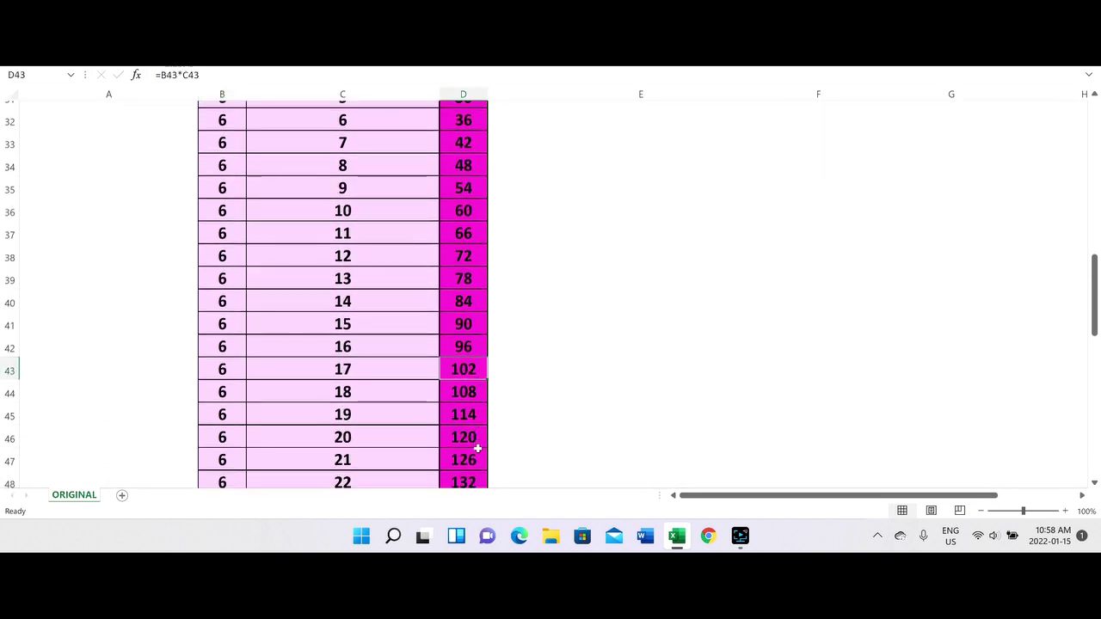
Check the multiple of 6 in cell D44, and set the stitch pattern multiple in cell B27 to 4.
left_click(475, 390)
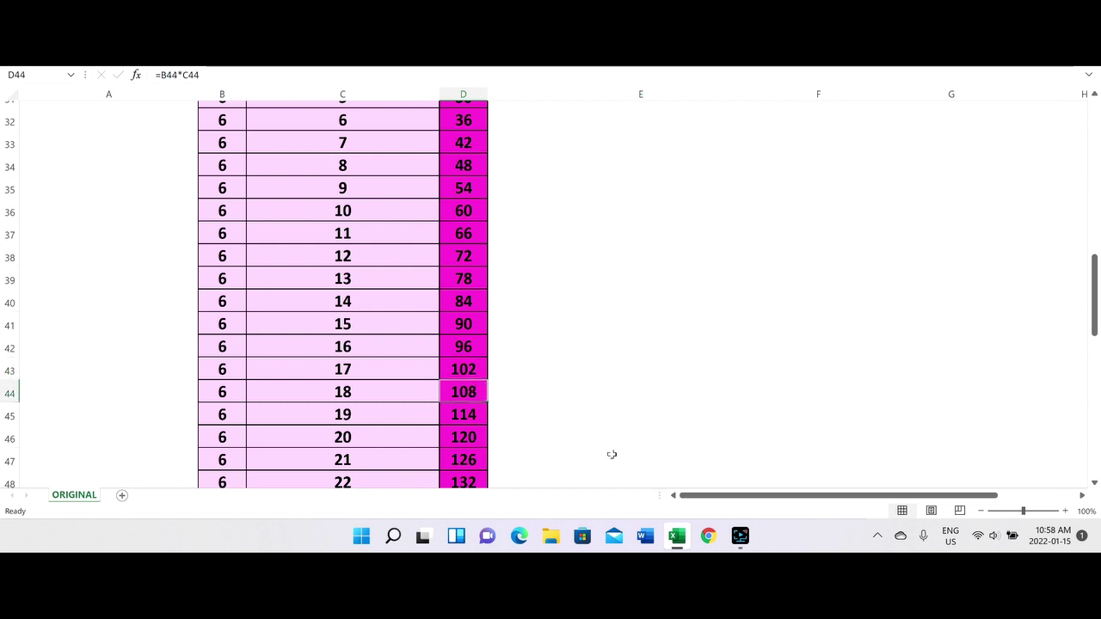
scroll(575, 424, "up", 5)
scroll(575, 424, "up", 3)
scroll(275, 397, "down", 2)
left_click(220, 404)
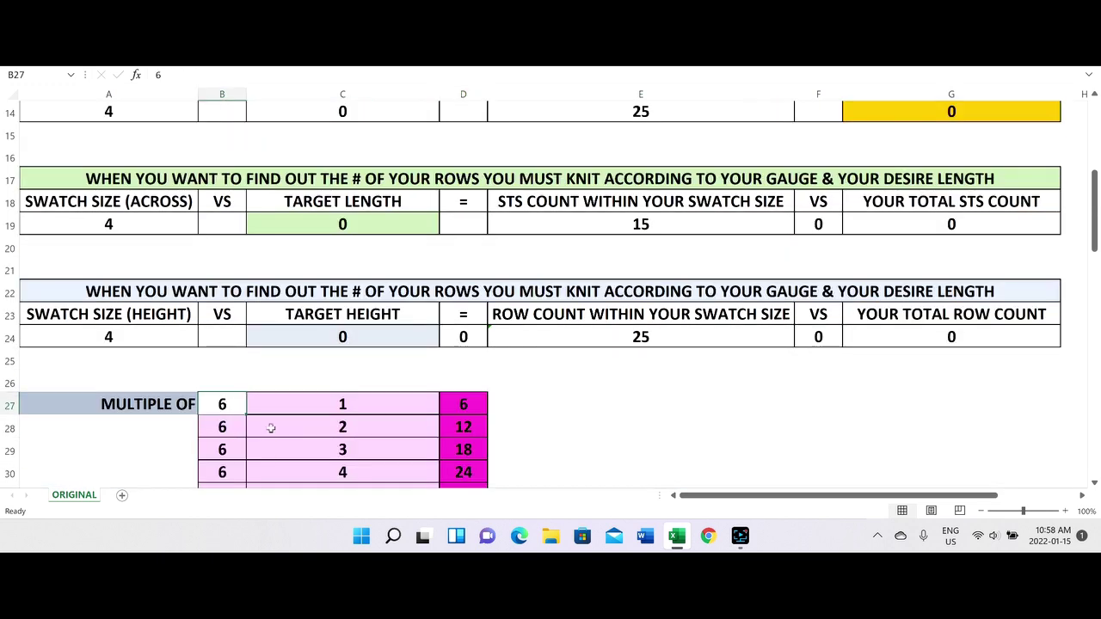
type("4")
key("Return")
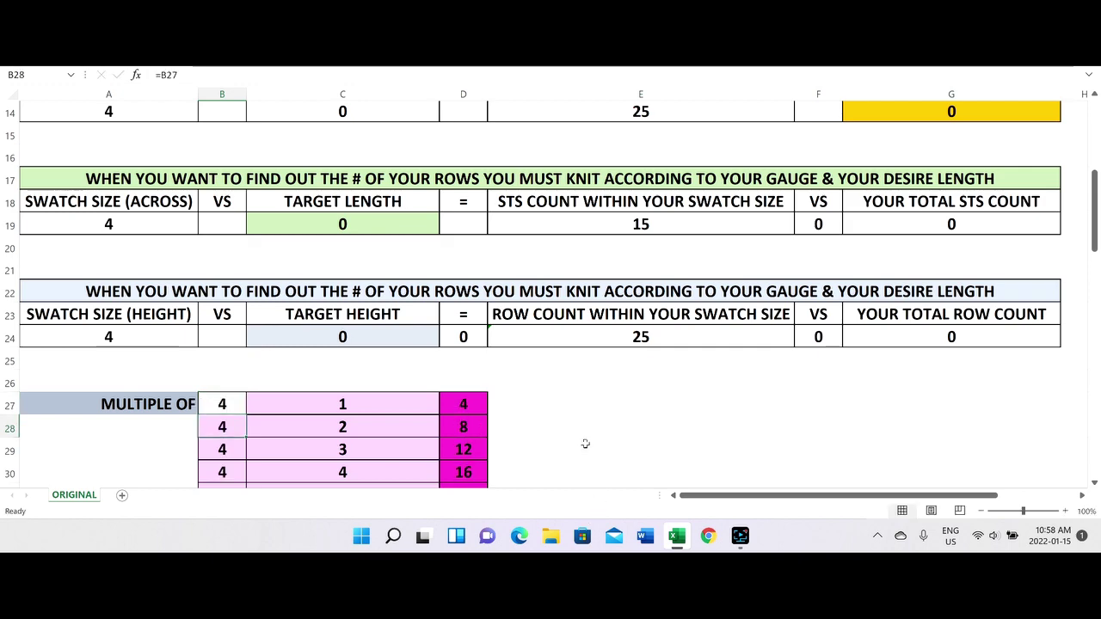
Look through the multiples of 4 for one close to the target stitch count and select cell D52.
scroll(585, 445, "down", 4)
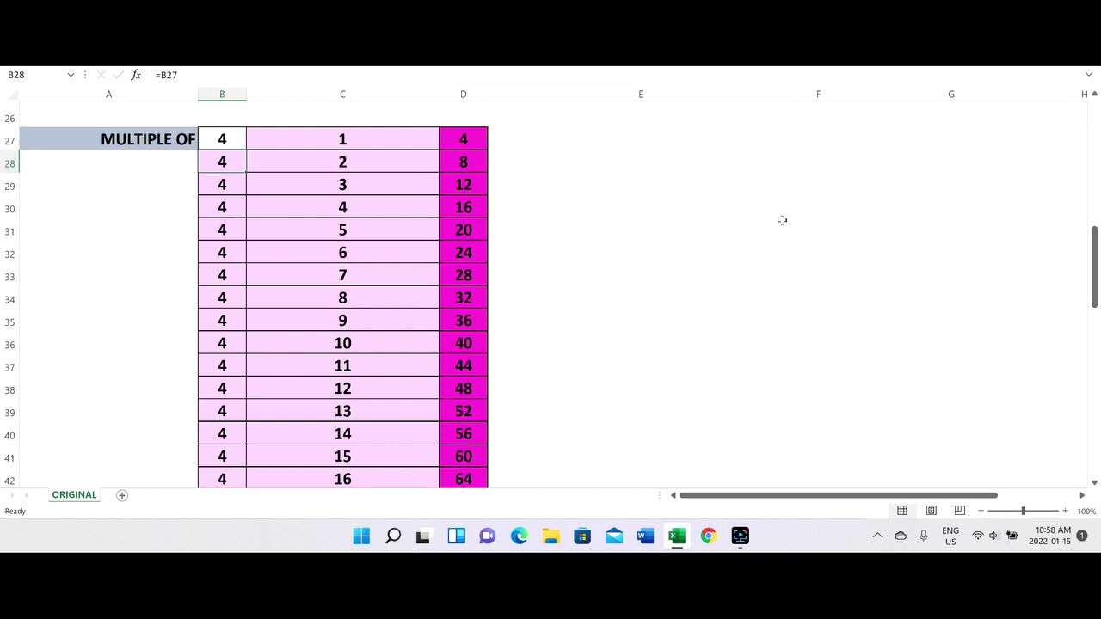
scroll(774, 224, "down", 2)
scroll(984, 200, "down", 2)
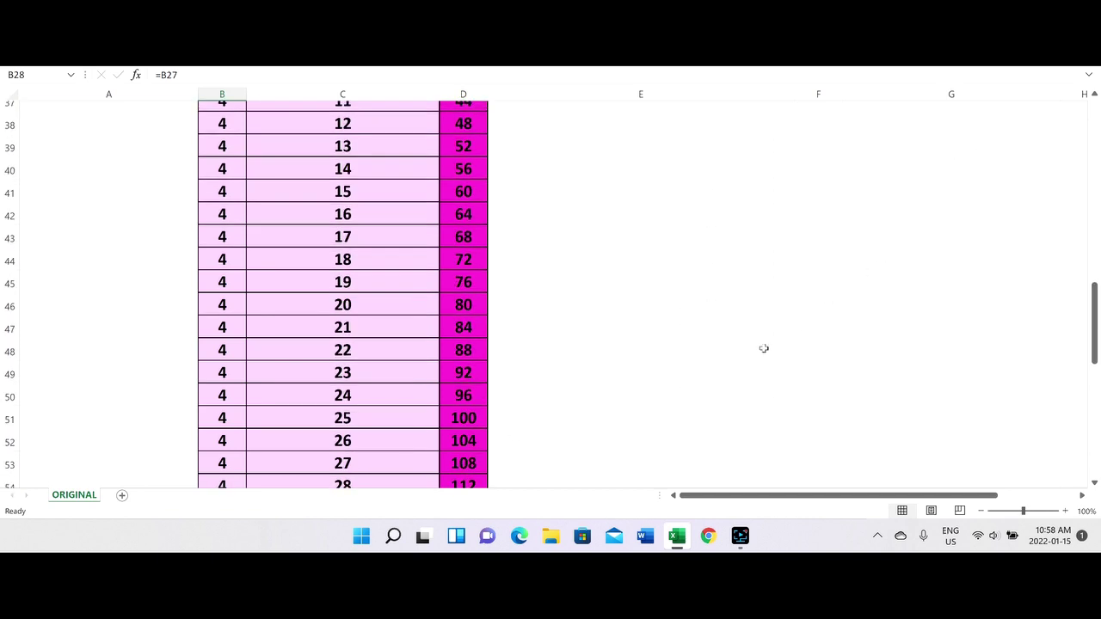
left_click(471, 441)
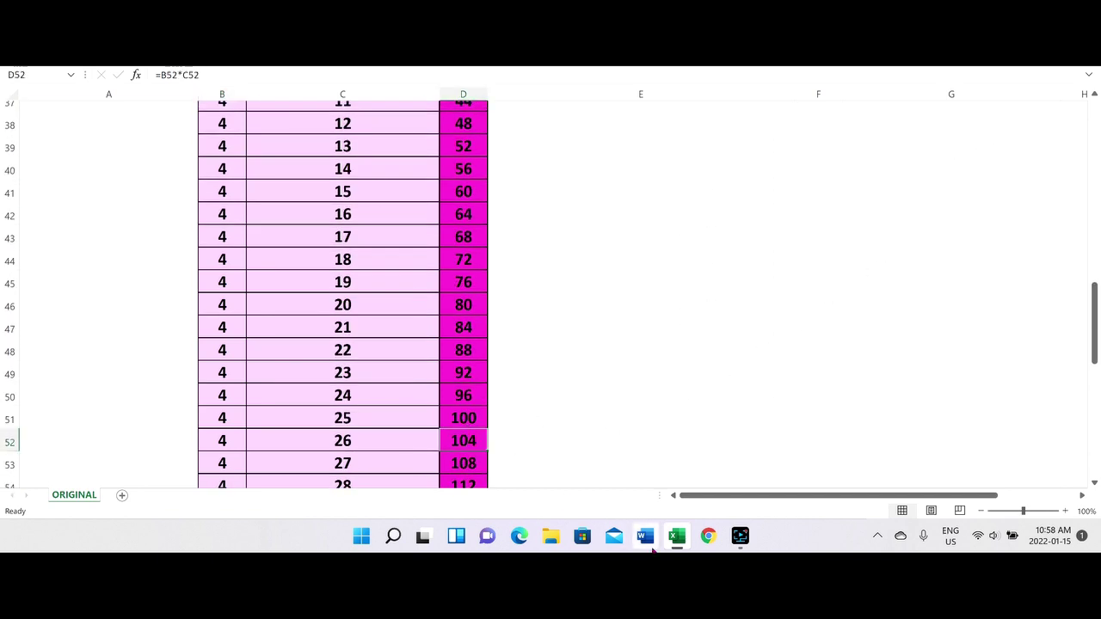
Set the stitch pattern multiple in cell B27 back to 6.
scroll(621, 403, "up", 7)
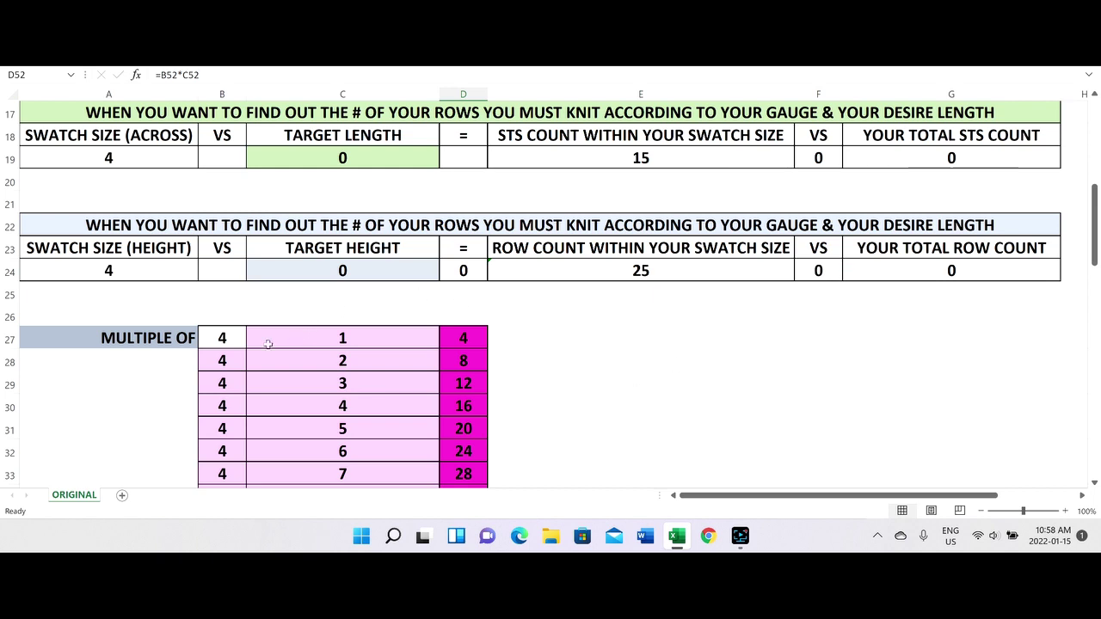
left_click(209, 343)
type("6")
key("Return")
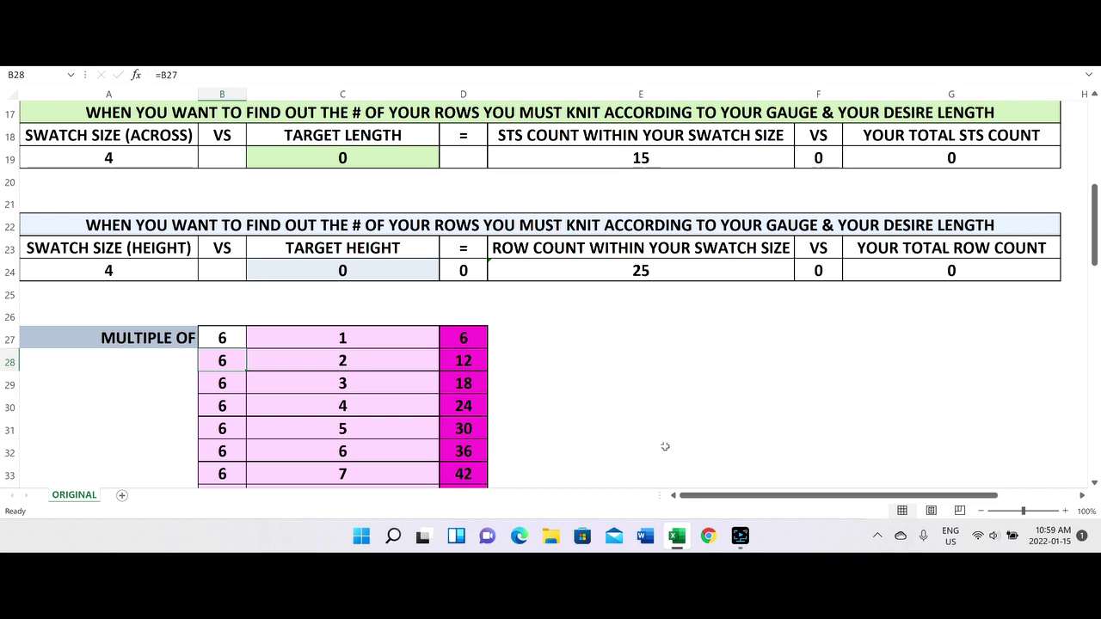
Find the multiple of 6 just above the target stitch count in cell D44 and select its repeat count in C44.
scroll(622, 433, "down", 4)
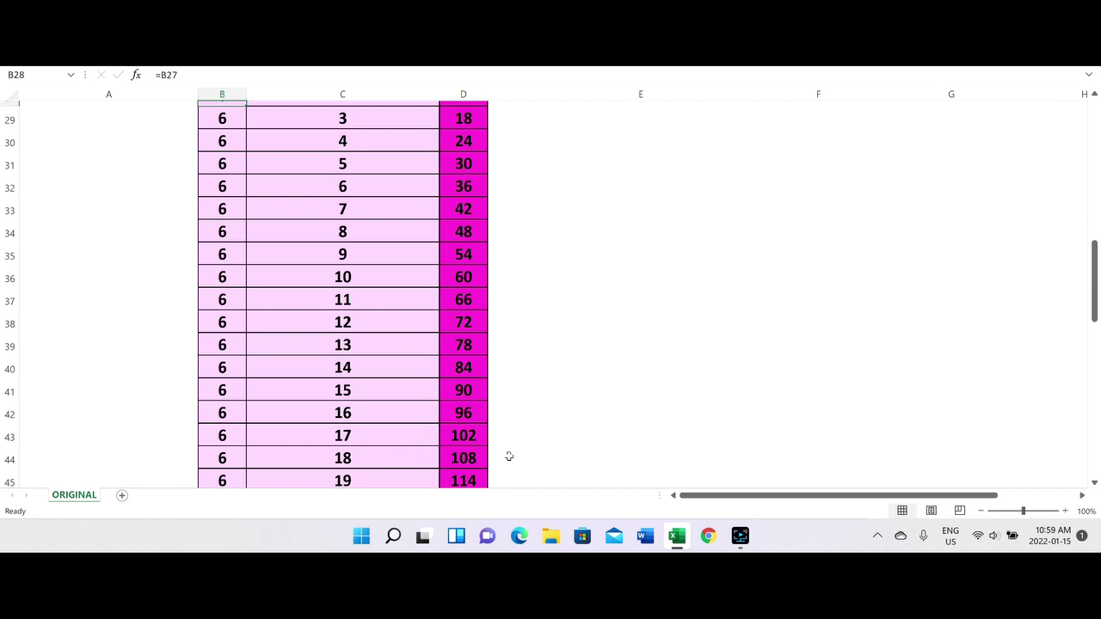
scroll(491, 459, "down", 1)
left_click(470, 393)
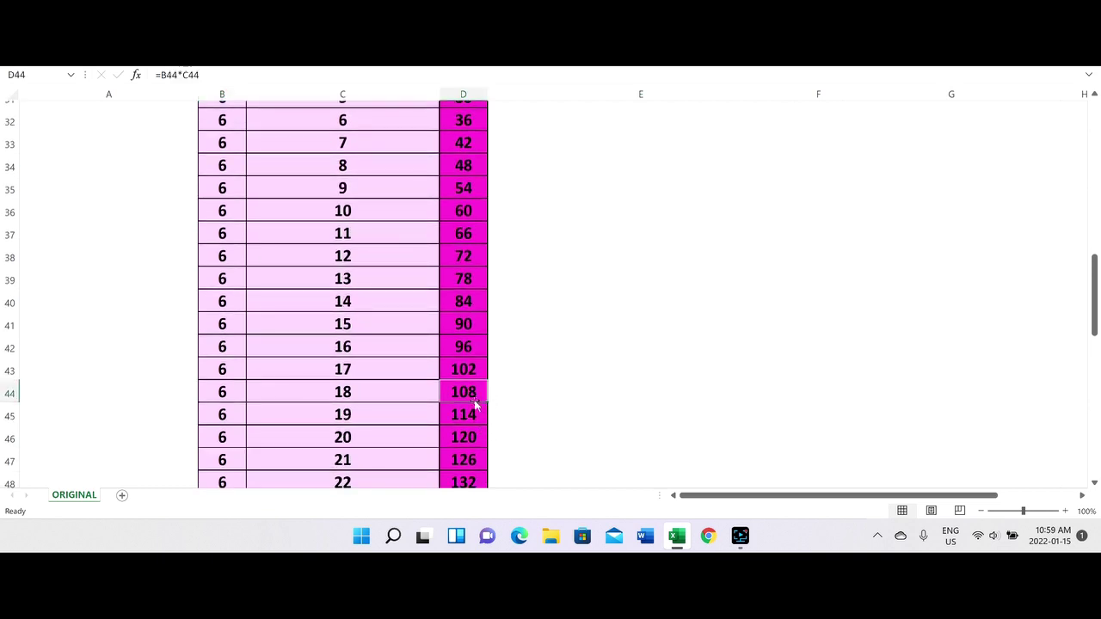
left_click(364, 394)
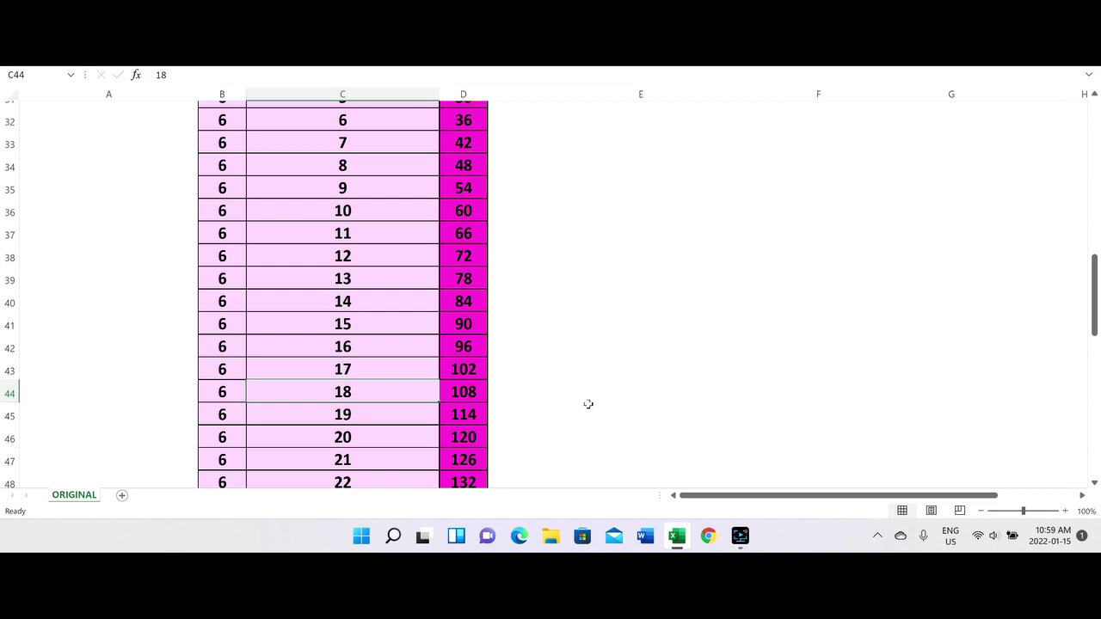
Look at a smaller multiple of 6 in the multiples table by selecting cell D40.
scroll(588, 404, "up", 4)
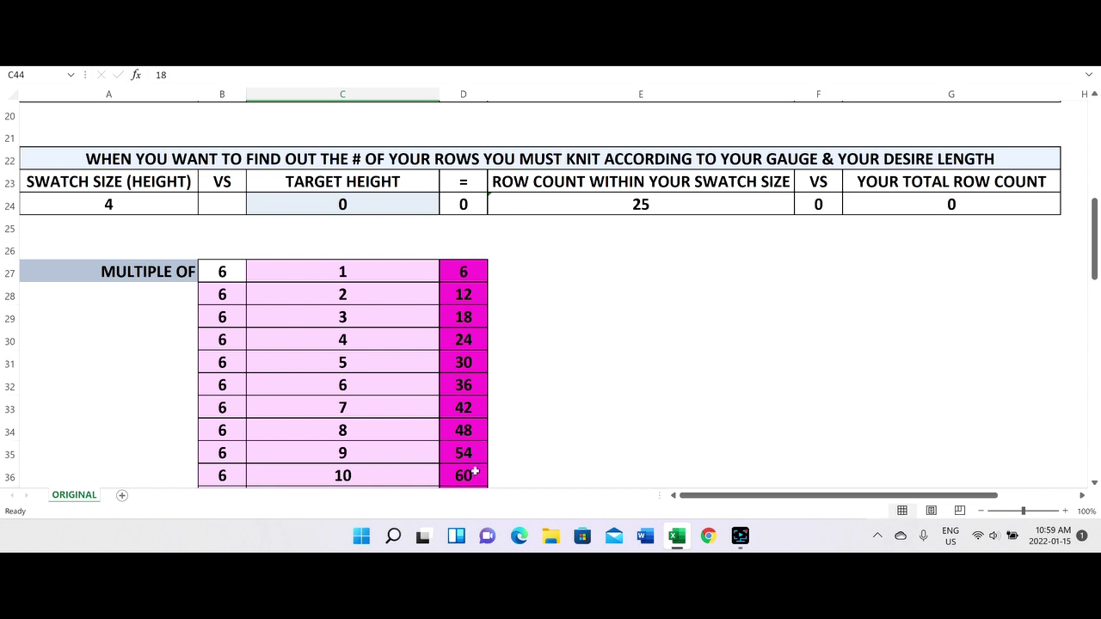
scroll(476, 473, "down", 3)
left_click(473, 372)
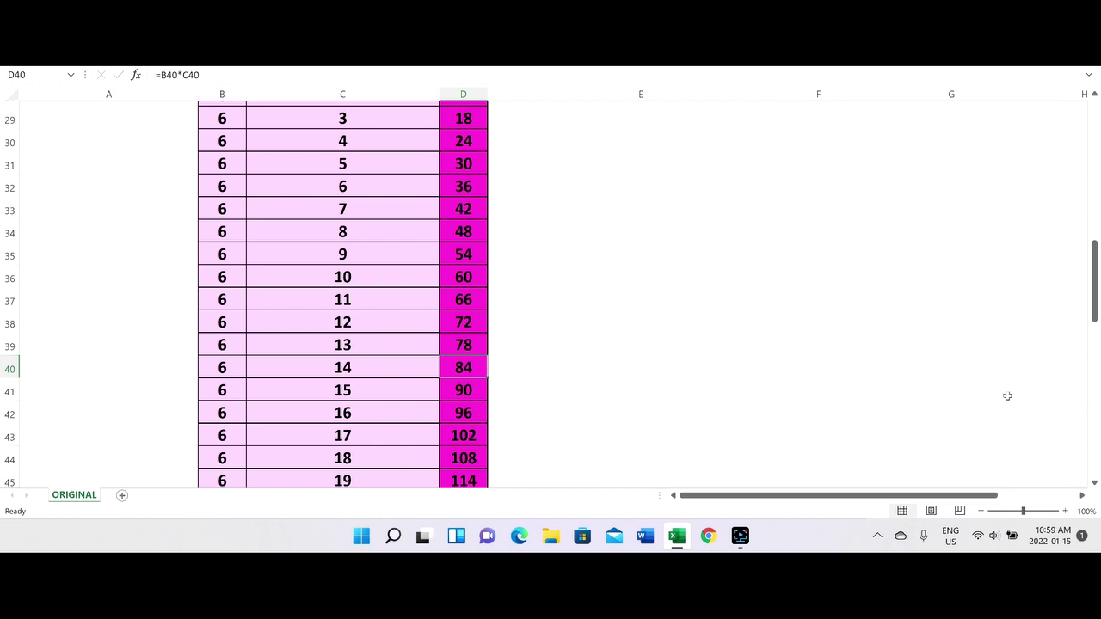
Return to the swatch and gauge entries at the start of the sheet and select cell A1.
scroll(972, 389, "up", 1)
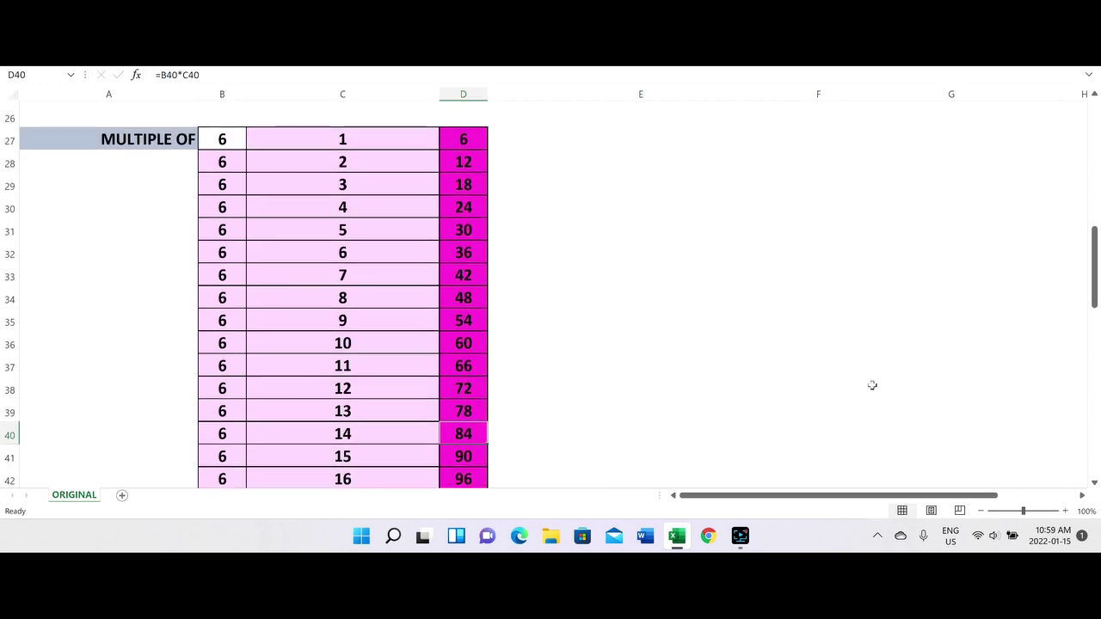
scroll(873, 385, "up", 2)
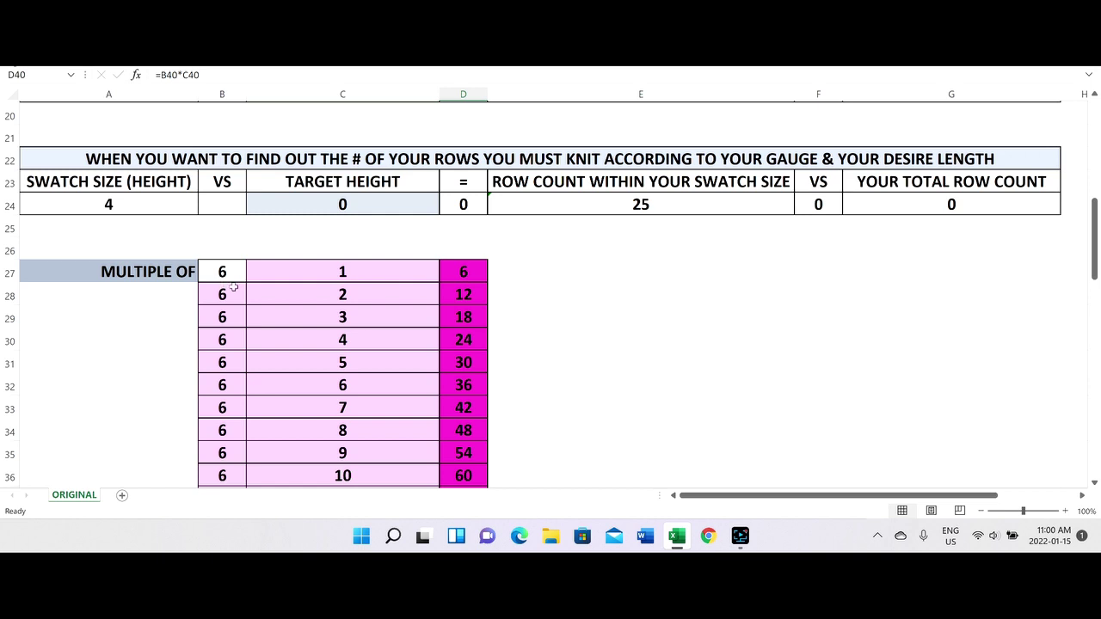
scroll(227, 288, "up", 6)
left_click(39, 121)
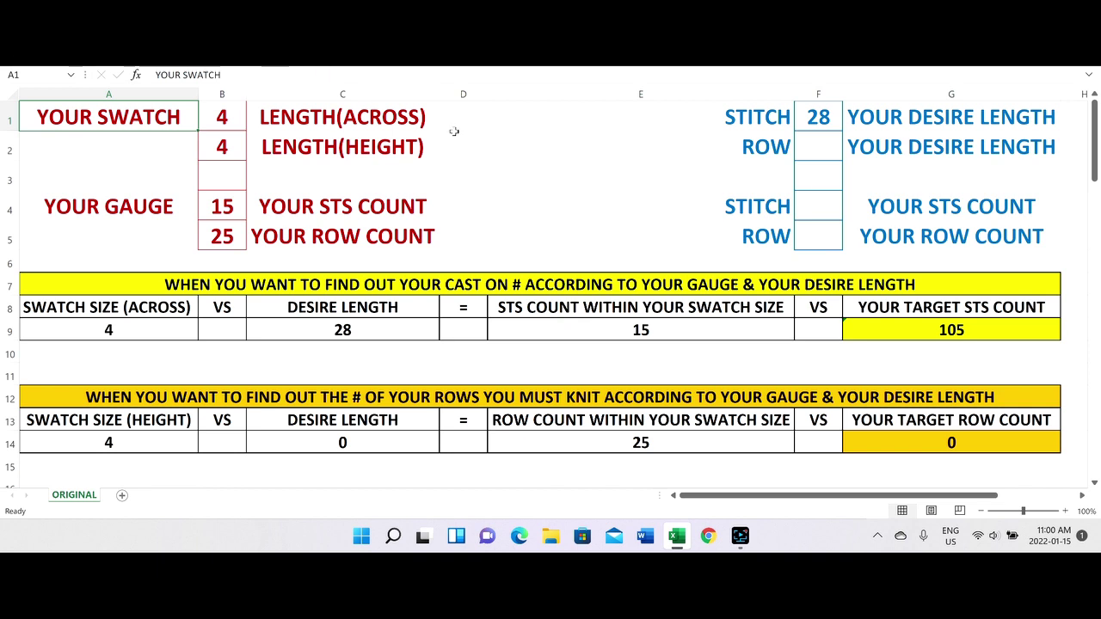